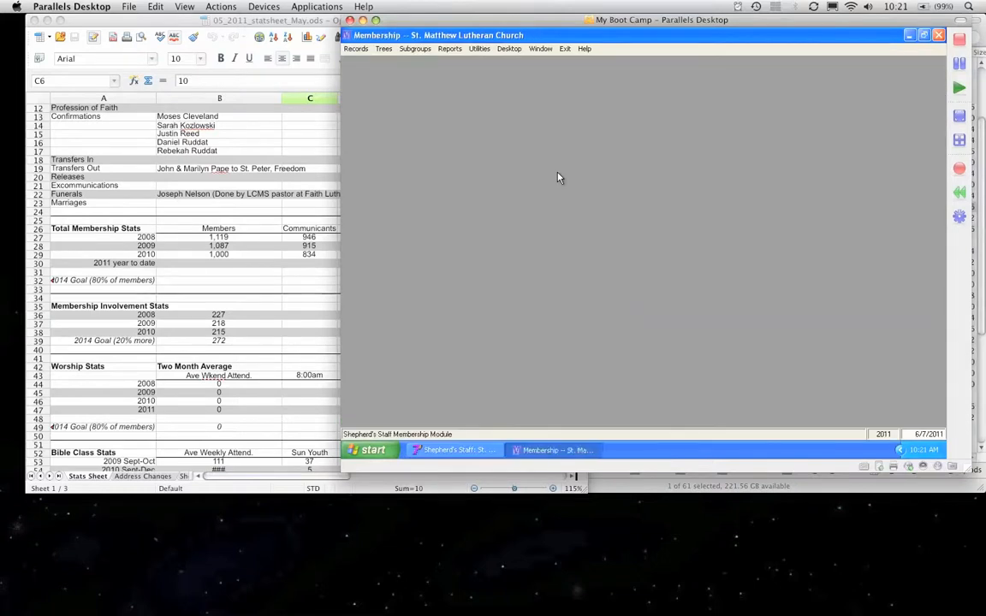
- Open the Supplemental Reports and Tools utility and bring up its list of subgroups
{"action": "left_click", "coordinate": [567, 50]}
{"action": "left_click", "coordinate": [624, 273]}
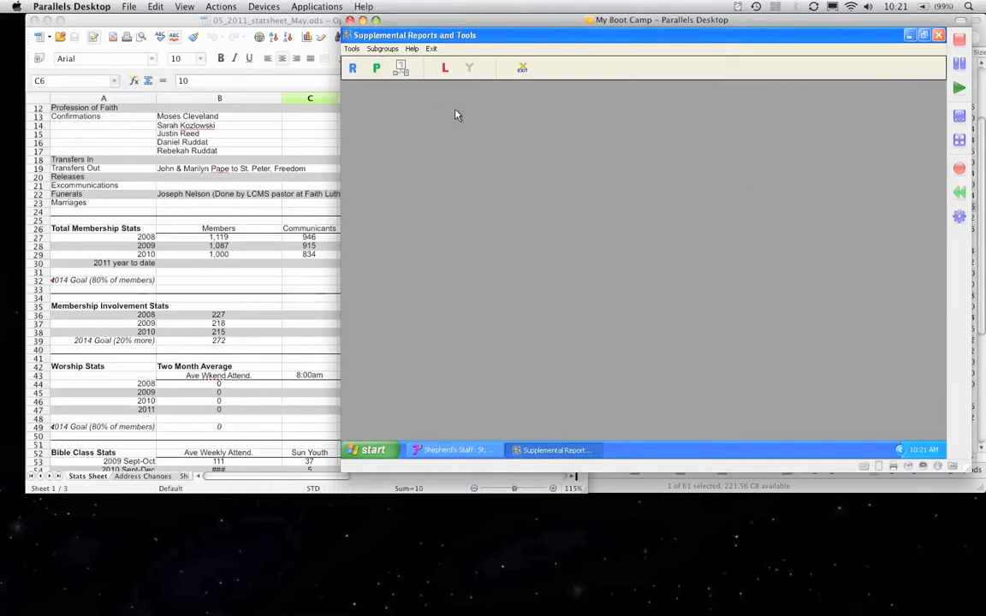
{"action": "left_click", "coordinate": [389, 51]}
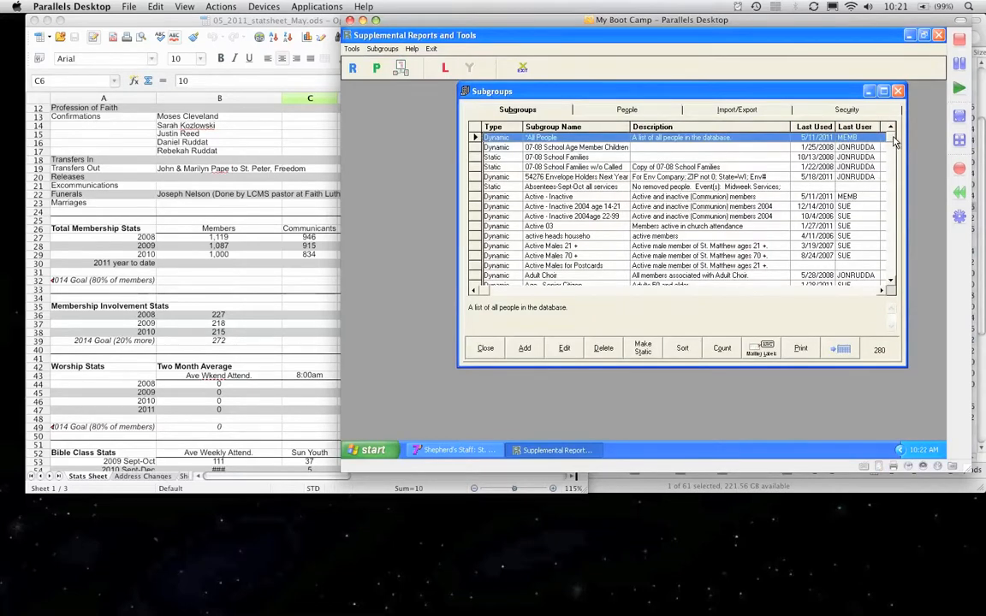
- Find and select the "JR- Current Confirmed Total" subgroup in the list
{"action": "left_click_drag", "start_coordinate": [894, 143], "coordinate": [891, 203]}
{"action": "left_click", "coordinate": [854, 217]}
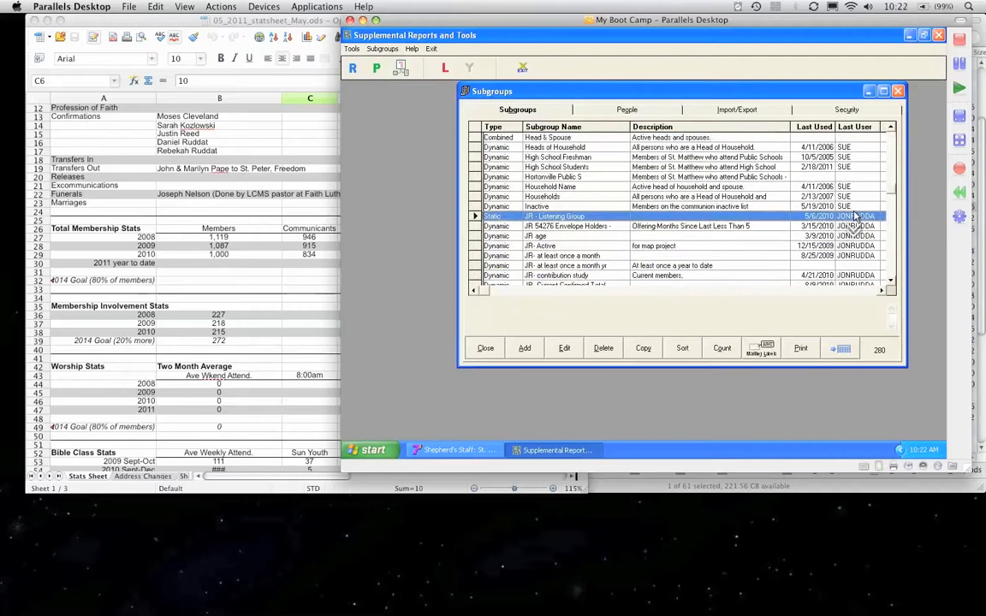
{"action": "scroll", "coordinate": [854, 217], "scroll_direction": "down", "scroll_amount": 3}
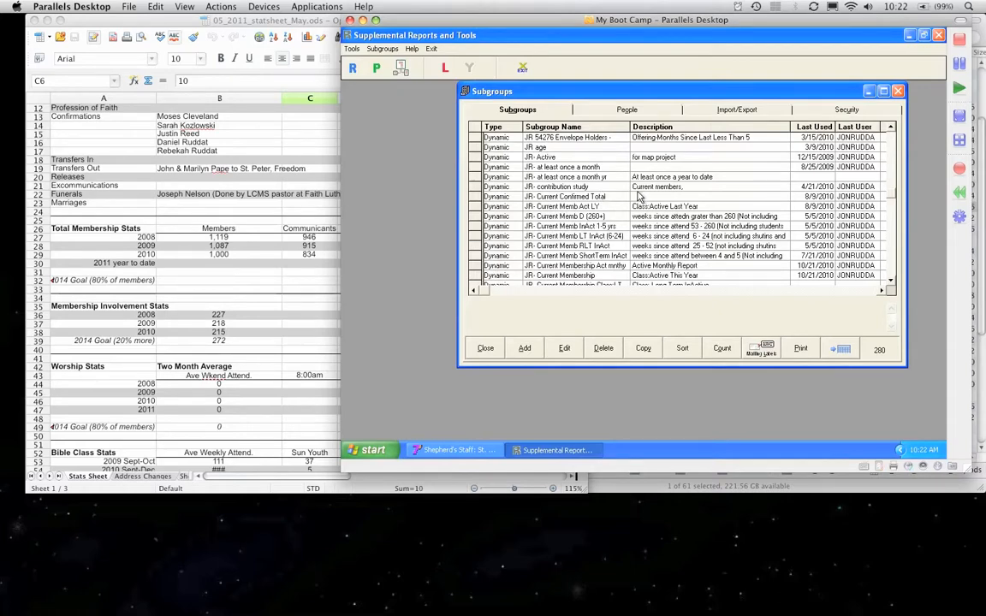
{"action": "scroll", "coordinate": [637, 196], "scroll_direction": "down", "scroll_amount": 1}
{"action": "left_click", "coordinate": [606, 169]}
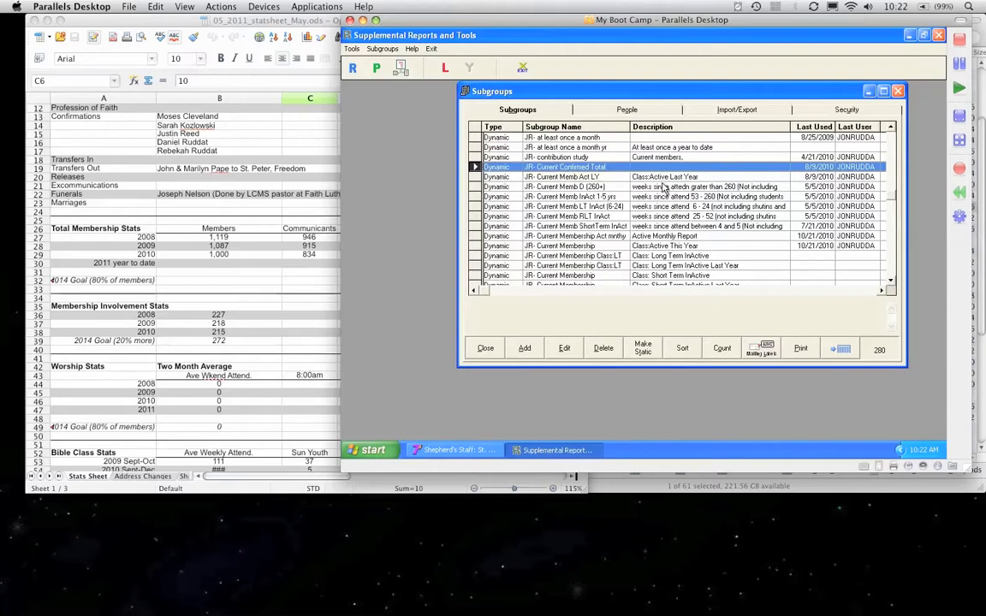
- Look through the JR membership subgroups listed below the selected "JR- Current Confirmed Total" entry
{"action": "scroll", "coordinate": [663, 187], "scroll_direction": "down", "scroll_amount": 3}
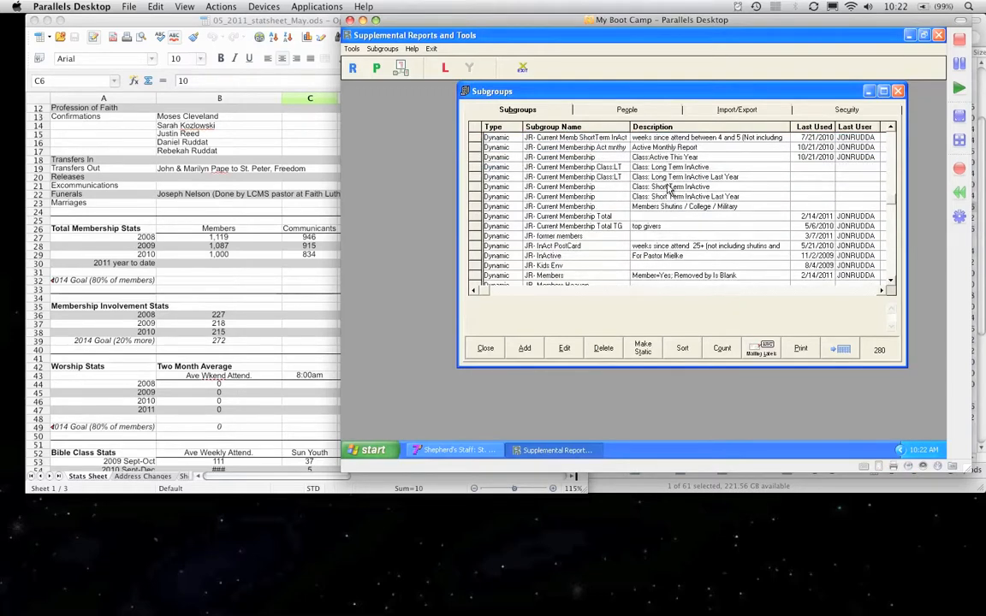
{"action": "scroll", "coordinate": [671, 188], "scroll_direction": "down", "scroll_amount": 2}
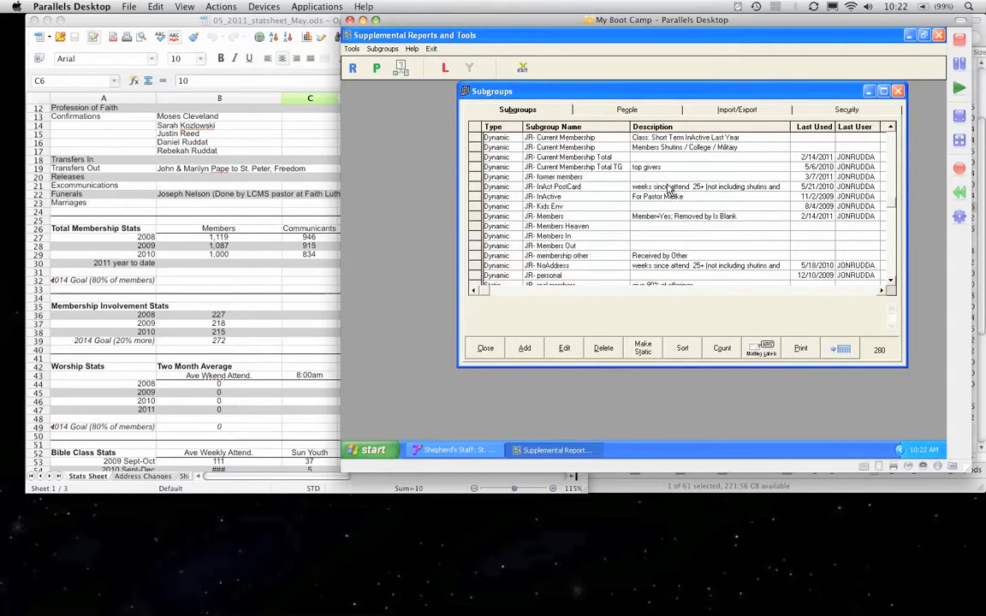
{"action": "scroll", "coordinate": [671, 189], "scroll_direction": "down", "scroll_amount": 2}
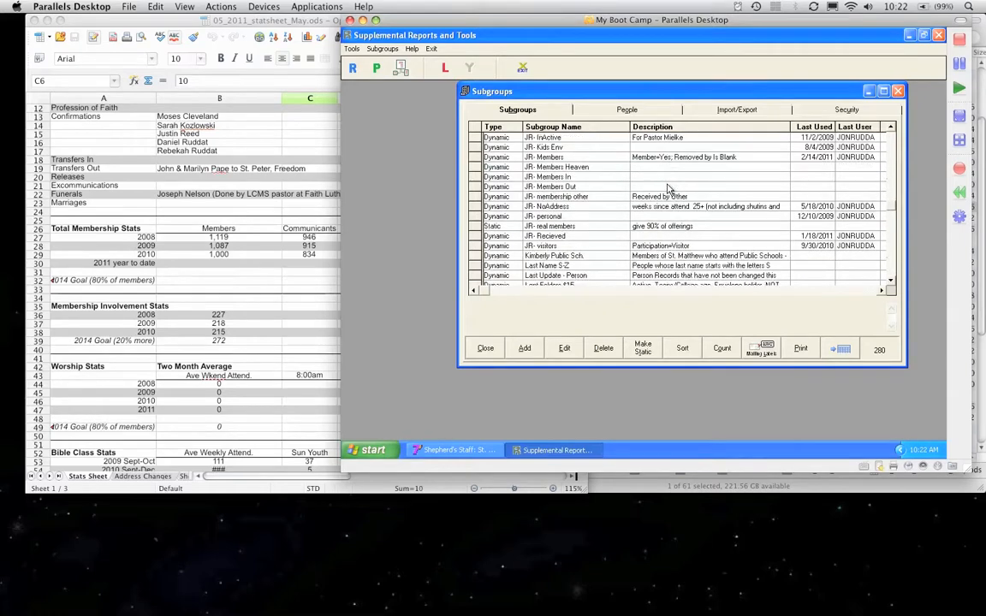
{"action": "scroll", "coordinate": [670, 189], "scroll_direction": "up", "scroll_amount": 1}
{"action": "scroll", "coordinate": [670, 189], "scroll_direction": "up", "scroll_amount": 1}
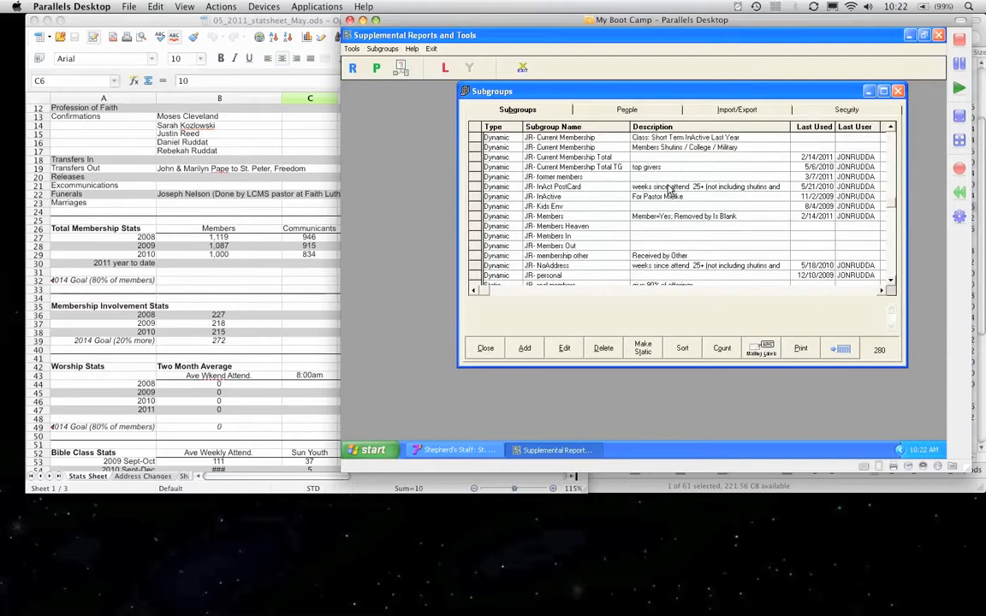
{"action": "scroll", "coordinate": [670, 189], "scroll_direction": "up", "scroll_amount": 2}
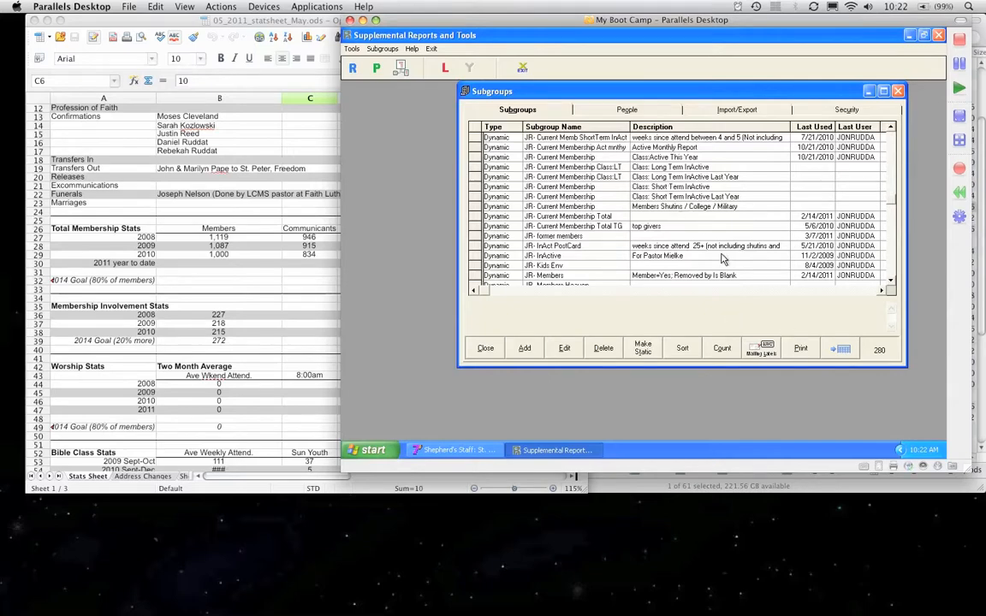
{"action": "scroll", "coordinate": [651, 235], "scroll_direction": "up", "scroll_amount": 2}
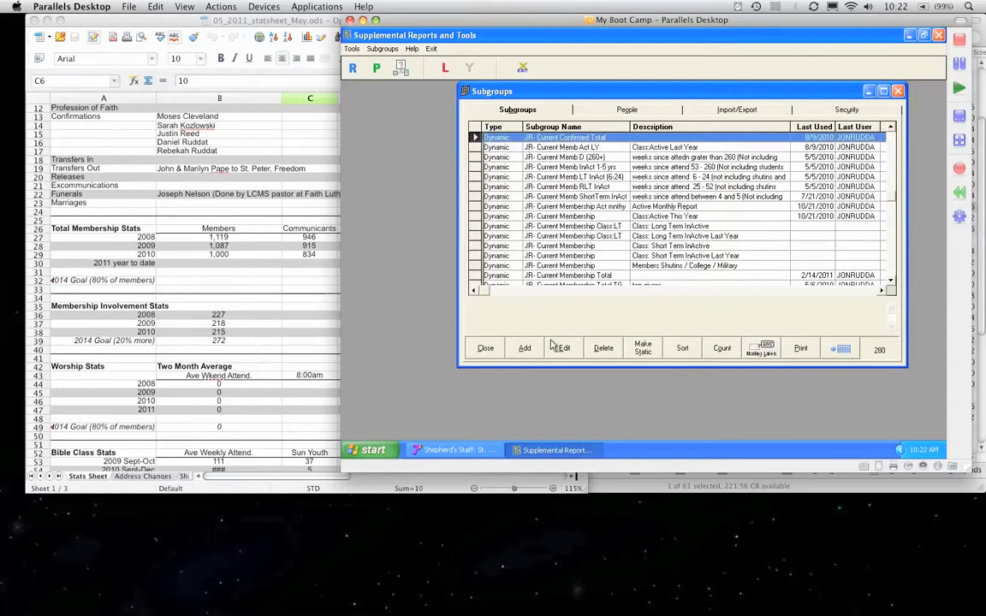
- Count the people in the "JR- Current Confirmed Total" subgroup and review its search criteria without changing them
{"action": "left_click", "coordinate": [723, 350]}
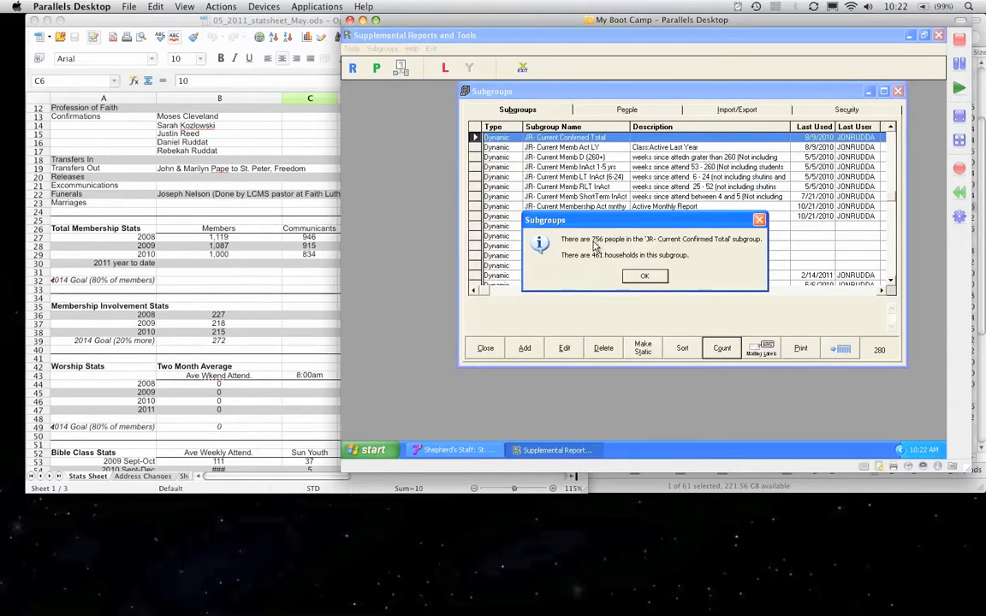
{"action": "left_click", "coordinate": [645, 277]}
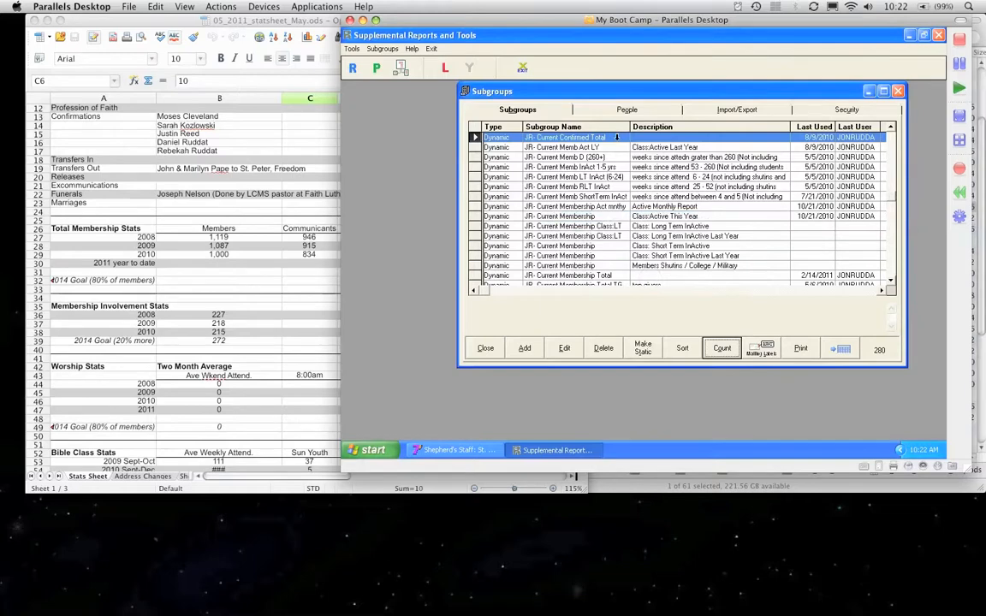
{"action": "left_click", "coordinate": [564, 348]}
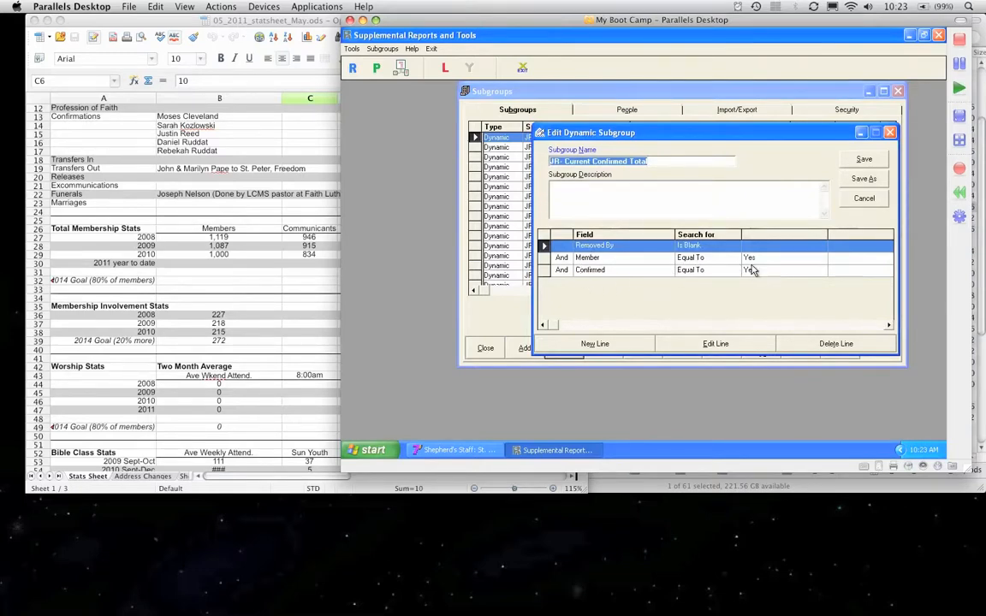
{"action": "left_click", "coordinate": [698, 247]}
{"action": "left_click", "coordinate": [854, 197]}
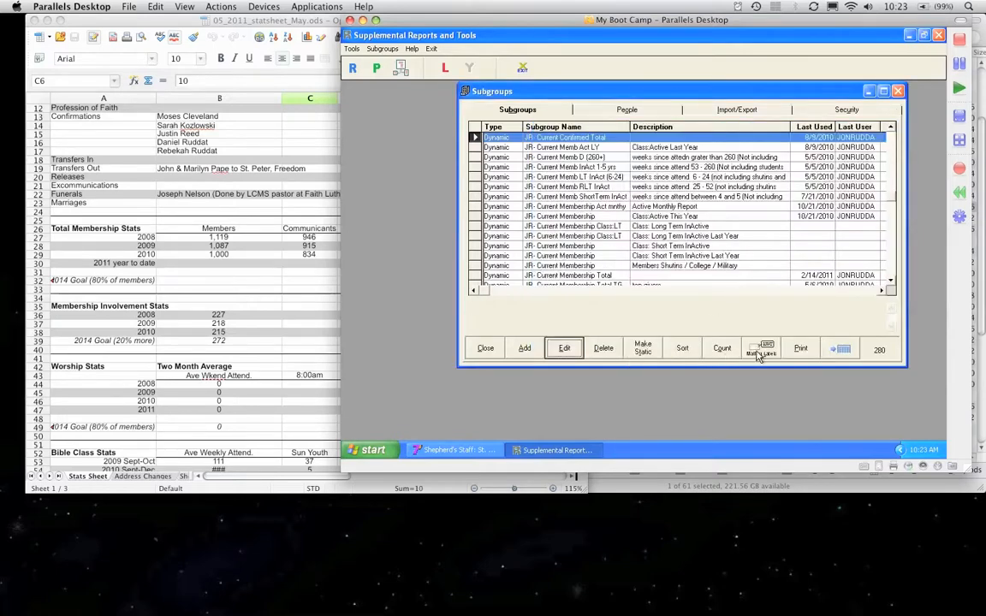
- Count the "JR- Current Confirmed Total" subgroup again and enter 756 as Communicants for 2011 year to date in the stats sheet
{"action": "left_click", "coordinate": [724, 349]}
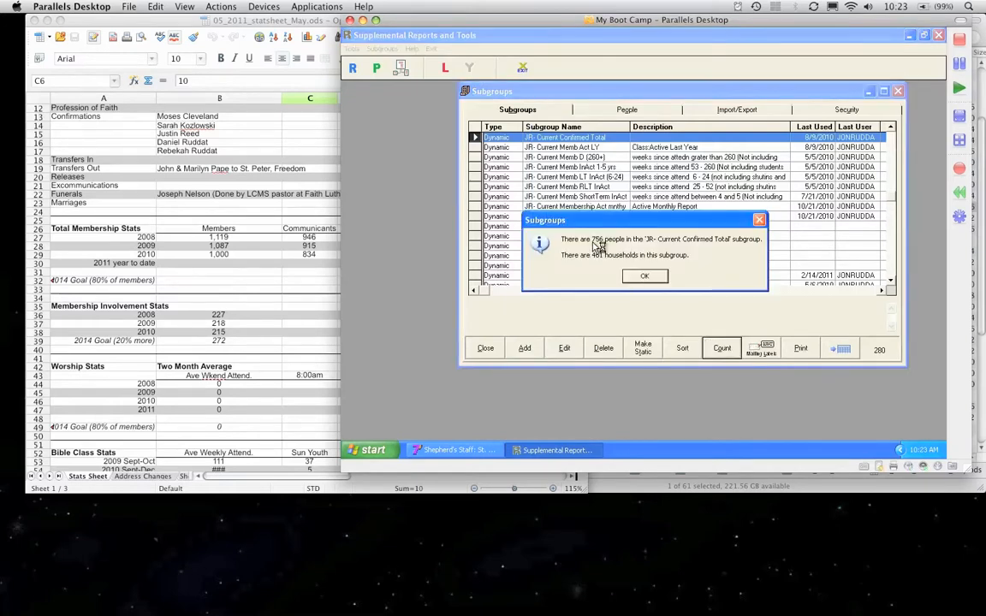
{"action": "left_click", "coordinate": [309, 262]}
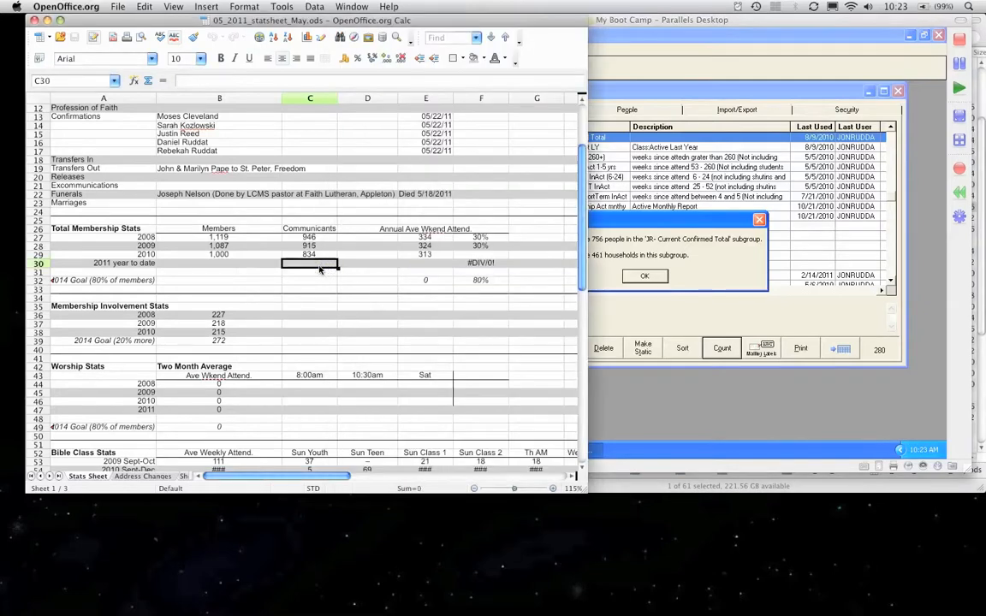
{"action": "type", "text": "756"}
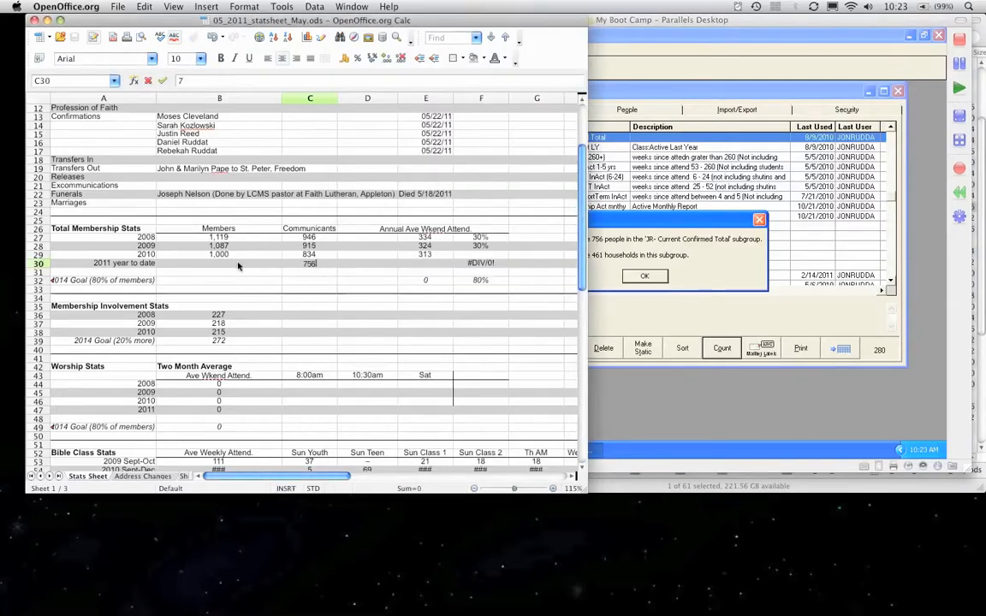
{"action": "left_click", "coordinate": [229, 264]}
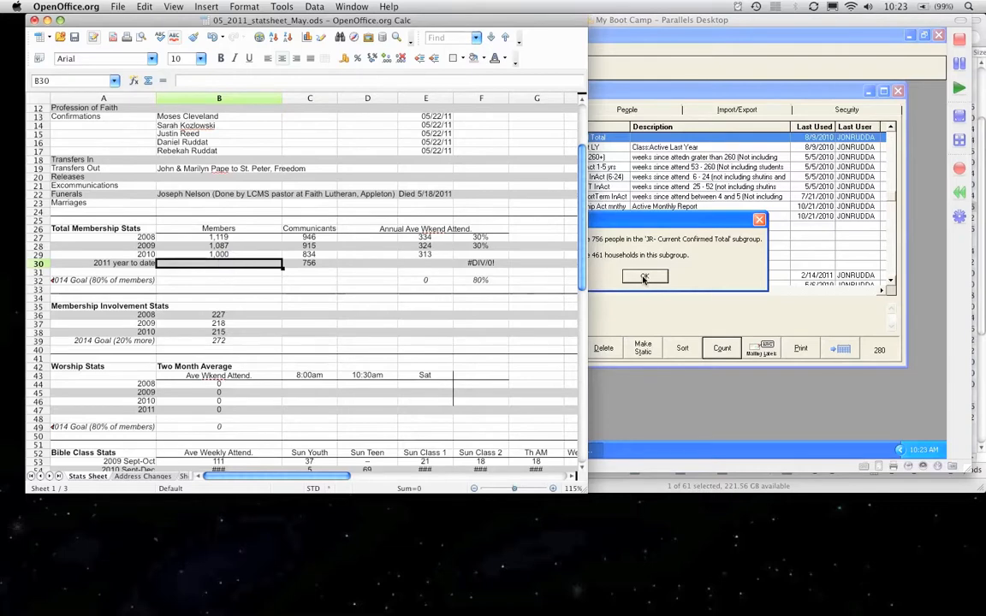
{"action": "left_click", "coordinate": [644, 277]}
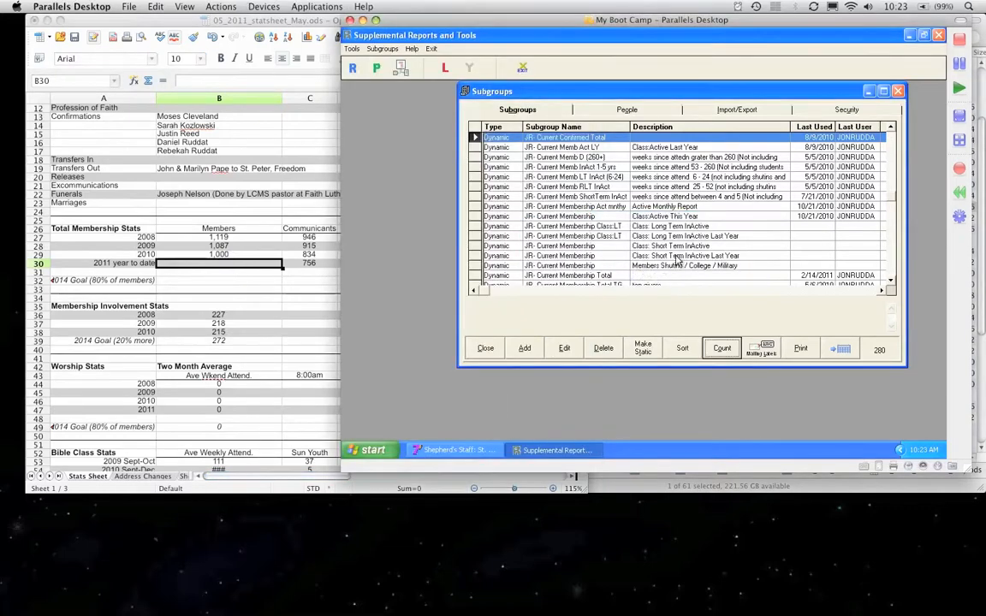
- Count the "JR- Current Membership Total" subgroup and enter 894 as Members for 2011 year to date in the stats sheet
{"action": "left_click", "coordinate": [616, 275]}
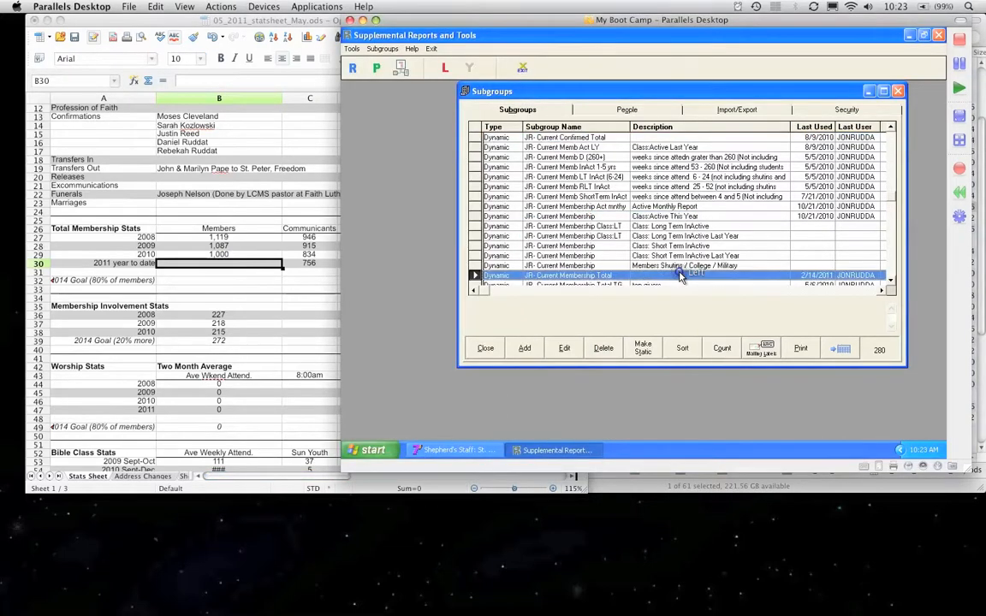
{"action": "left_click", "coordinate": [721, 350]}
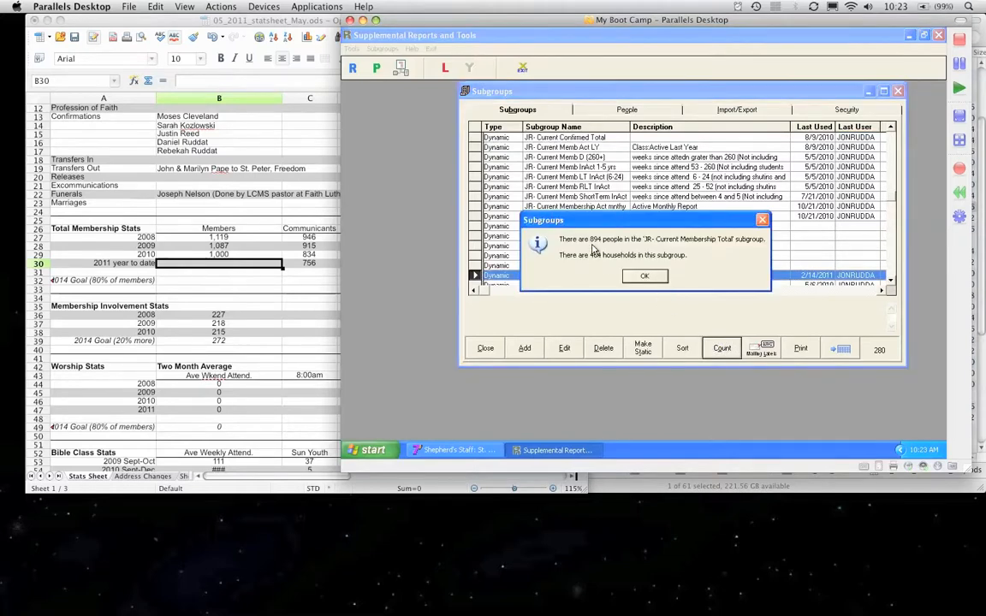
{"action": "left_click", "coordinate": [309, 283]}
{"action": "type", "text": "894"}
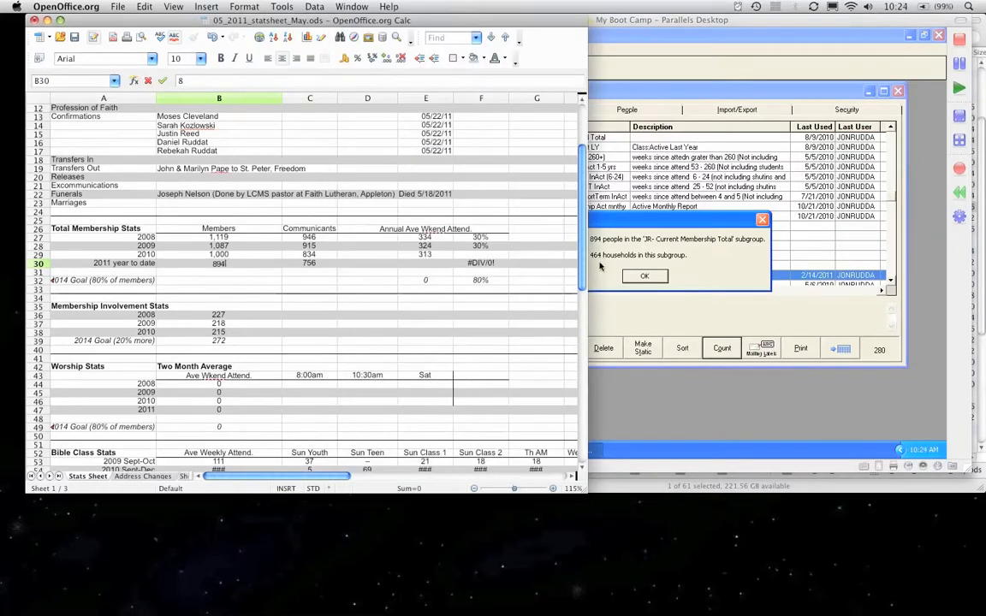
{"action": "left_click", "coordinate": [706, 263]}
{"action": "left_click", "coordinate": [651, 277]}
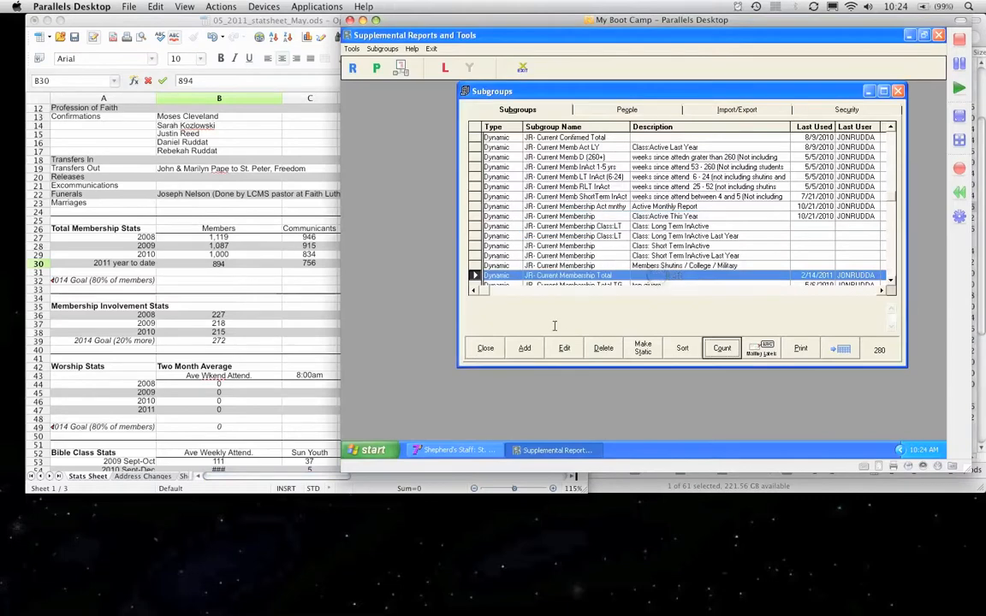
- Review the search criteria that define the "JR- Current Membership Total" subgroup, leaving them unchanged
{"action": "left_click", "coordinate": [564, 347]}
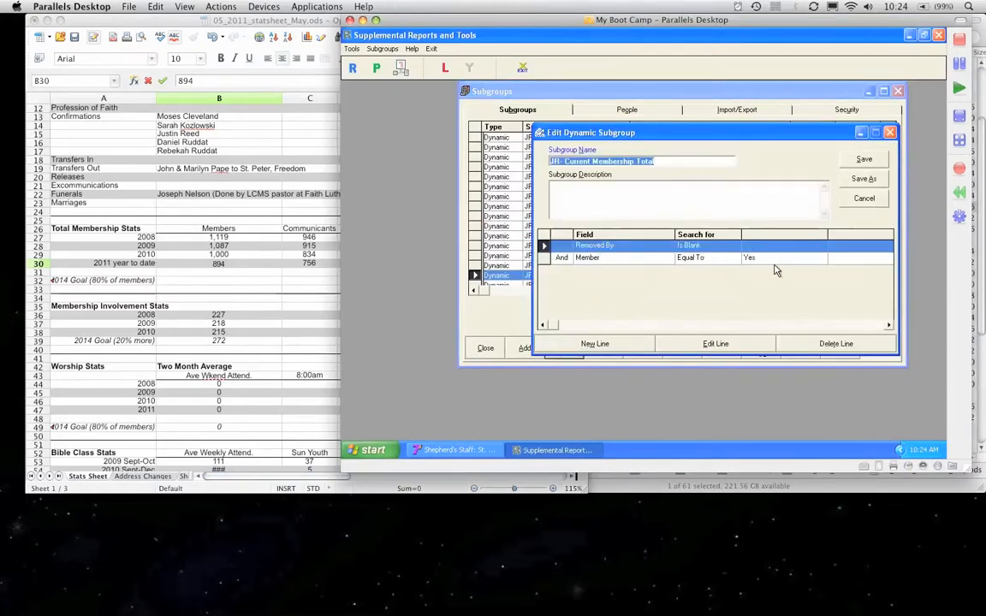
{"action": "left_click", "coordinate": [864, 198]}
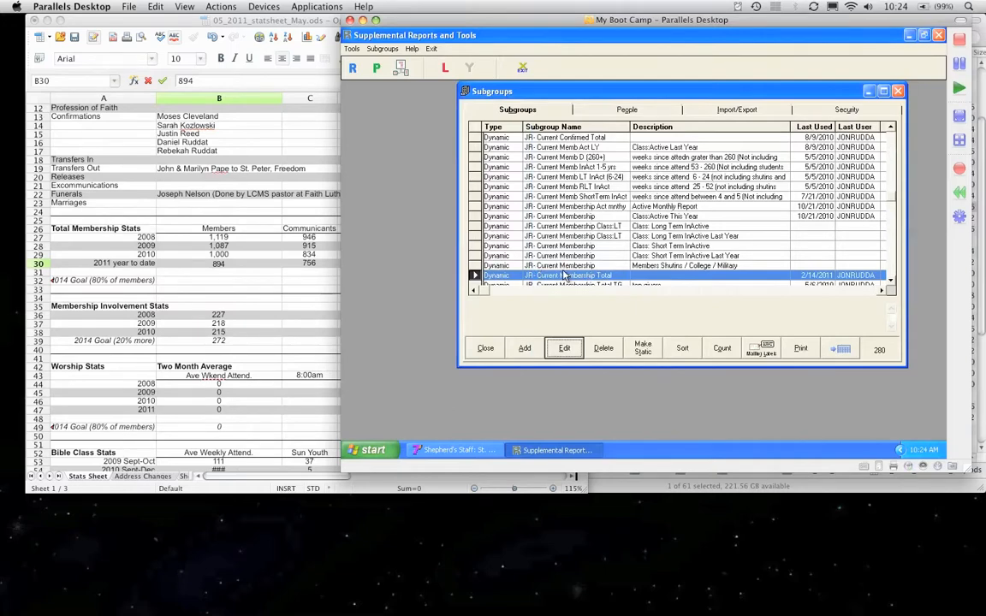
- Open AttendanceRecords.ods from the Membership_Records folder in Finder and place its window beside the stats sheet
{"action": "left_click", "coordinate": [322, 269]}
{"action": "left_click", "coordinate": [428, 267]}
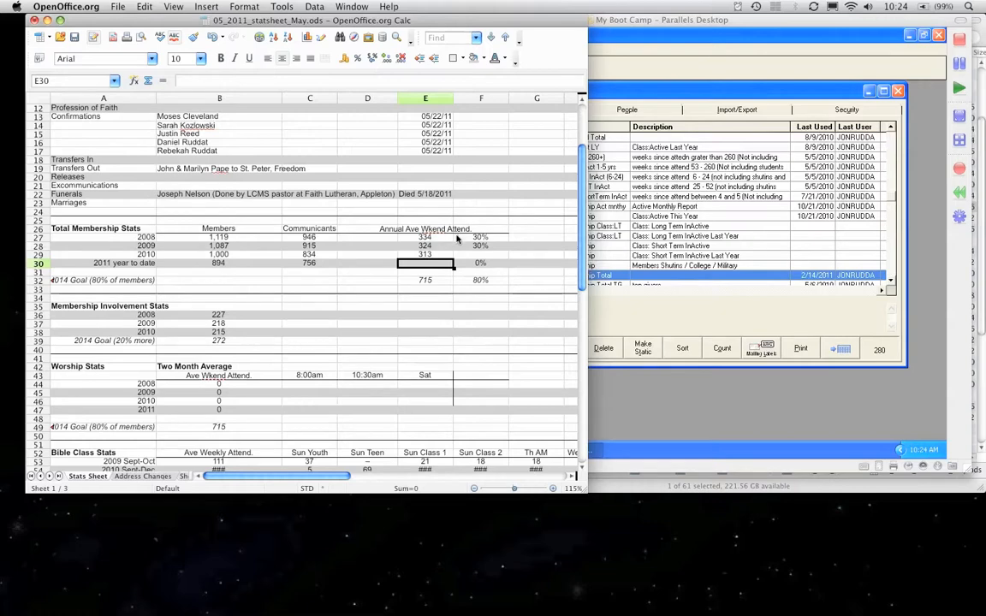
{"action": "left_click", "coordinate": [980, 29]}
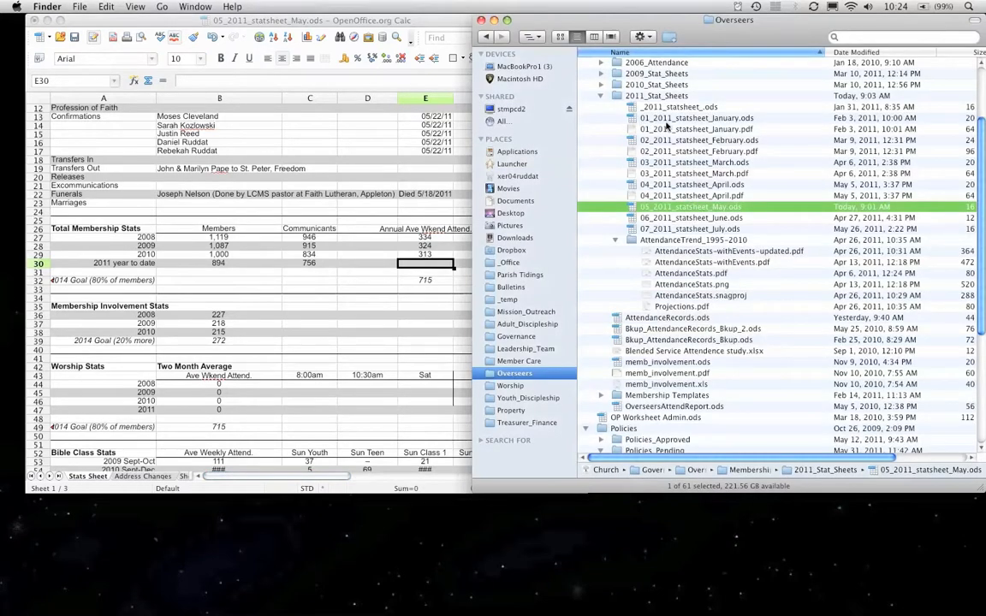
{"action": "scroll", "coordinate": [667, 126], "scroll_direction": "up", "scroll_amount": 2}
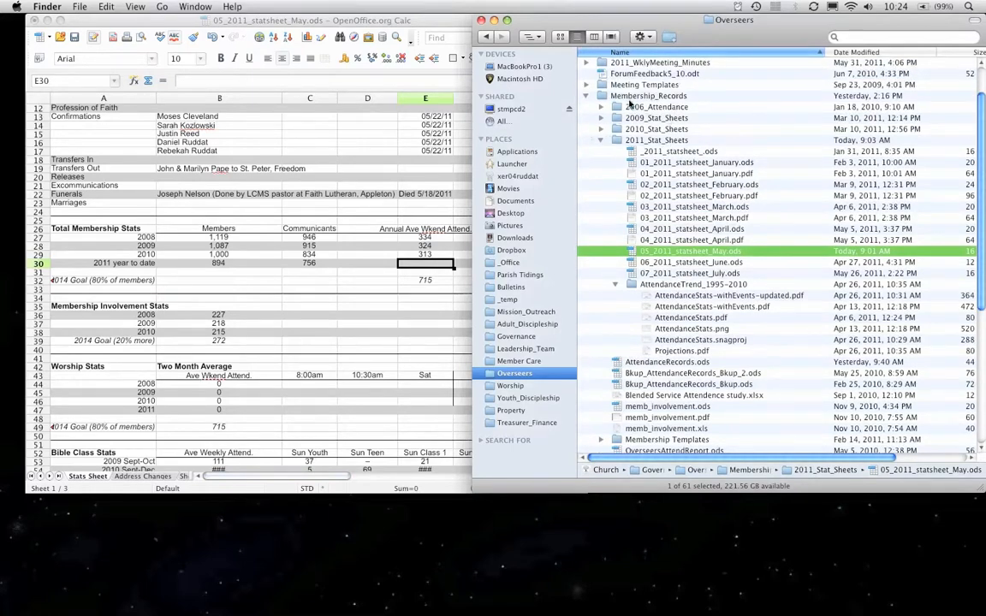
{"action": "double_click", "coordinate": [693, 363]}
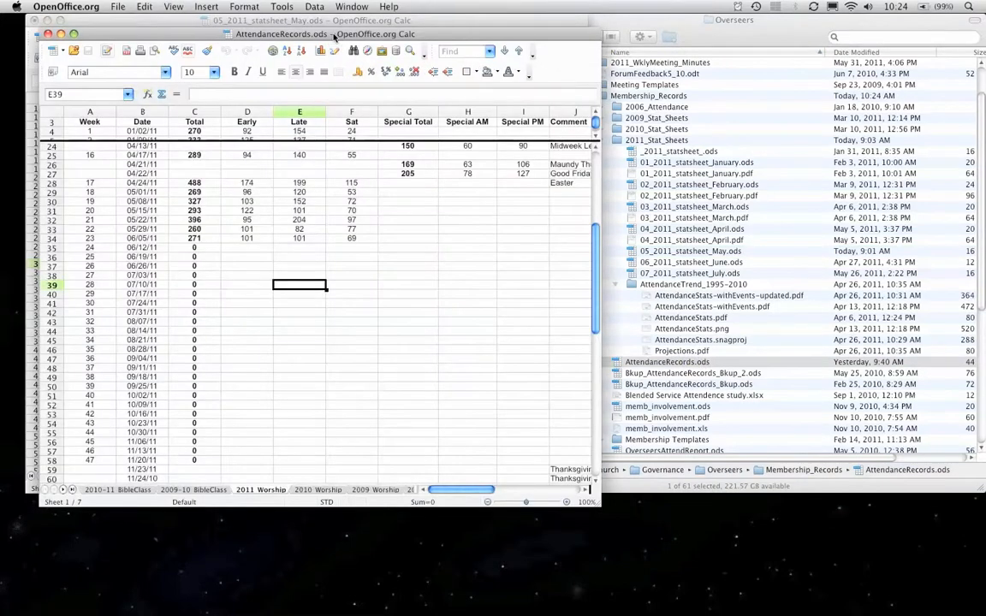
{"action": "left_click_drag", "start_coordinate": [336, 37], "coordinate": [747, 26]}
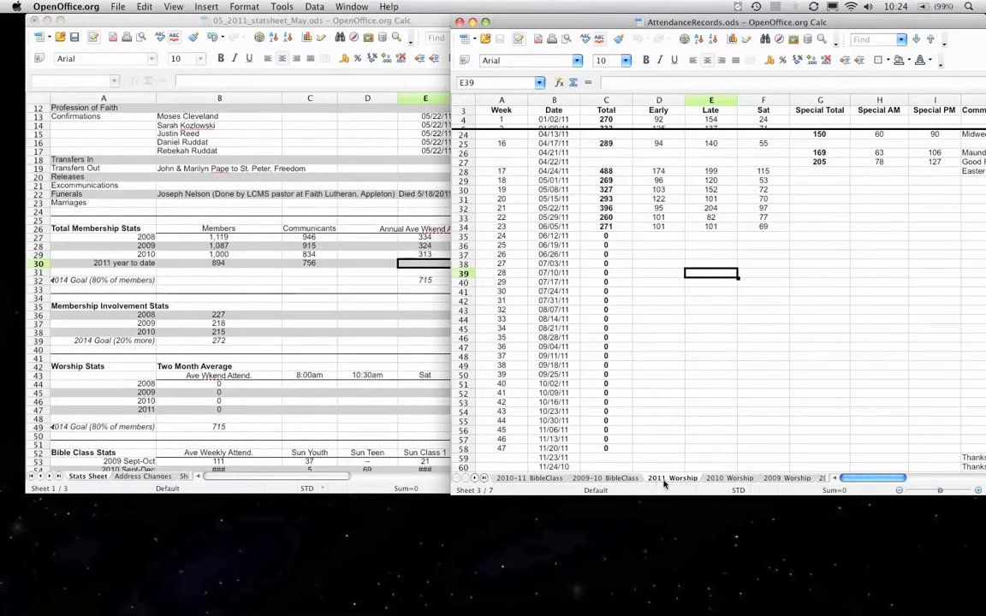
- Check the average weekend attendance total on the 2011 Worship sheet and enter 313 as the 2011 year-to-date attendance in the stats sheet
{"action": "scroll", "coordinate": [617, 120], "scroll_direction": "up", "scroll_amount": 1}
{"action": "left_click", "coordinate": [618, 120]}
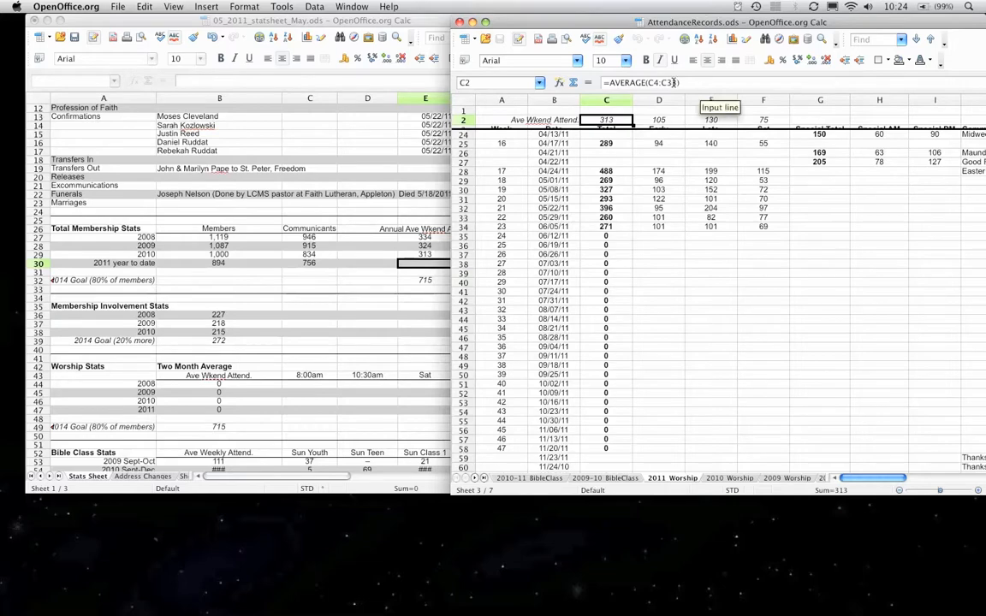
{"action": "left_click", "coordinate": [427, 266]}
{"action": "type", "text": "313"}
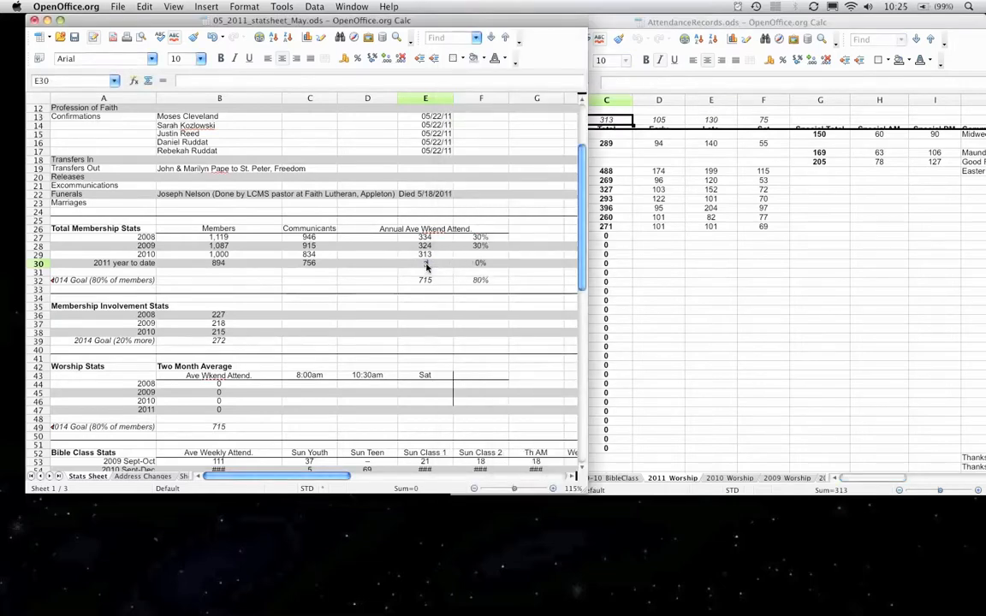
{"action": "key", "text": "Return"}
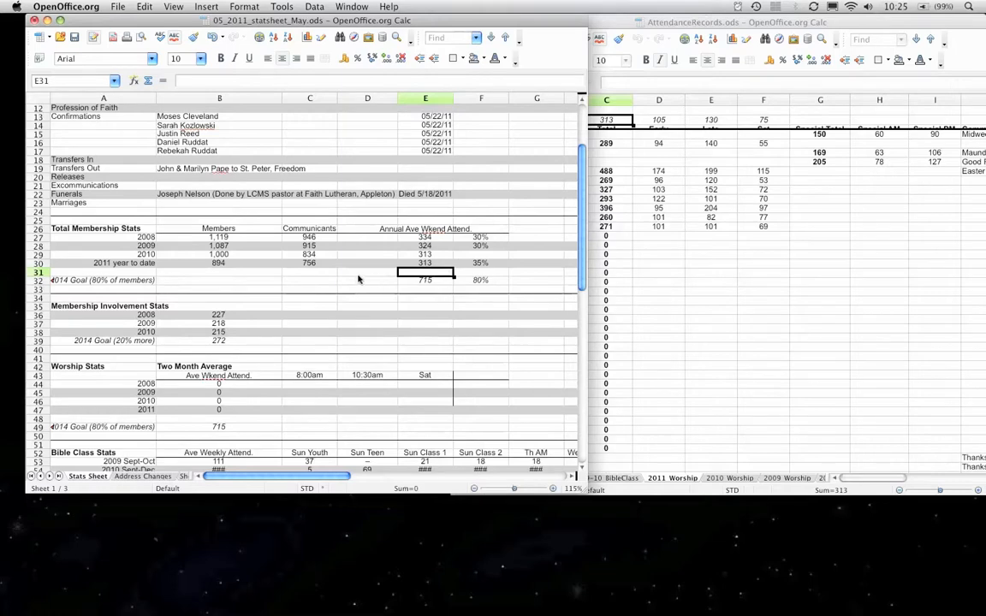
- Bring the Worship Stats block of the stats sheet into view and open the 2008 Worship sheet in AttendanceRecords.ods
{"action": "scroll", "coordinate": [336, 266], "scroll_direction": "down", "scroll_amount": 1}
{"action": "scroll", "coordinate": [337, 266], "scroll_direction": "down", "scroll_amount": 4}
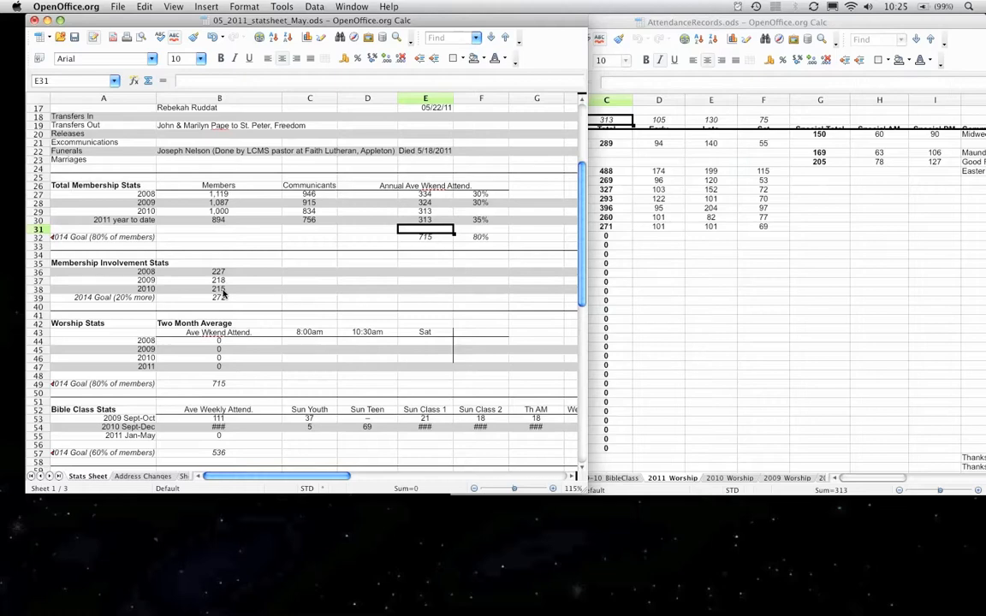
{"action": "scroll", "coordinate": [250, 282], "scroll_direction": "down", "scroll_amount": 2}
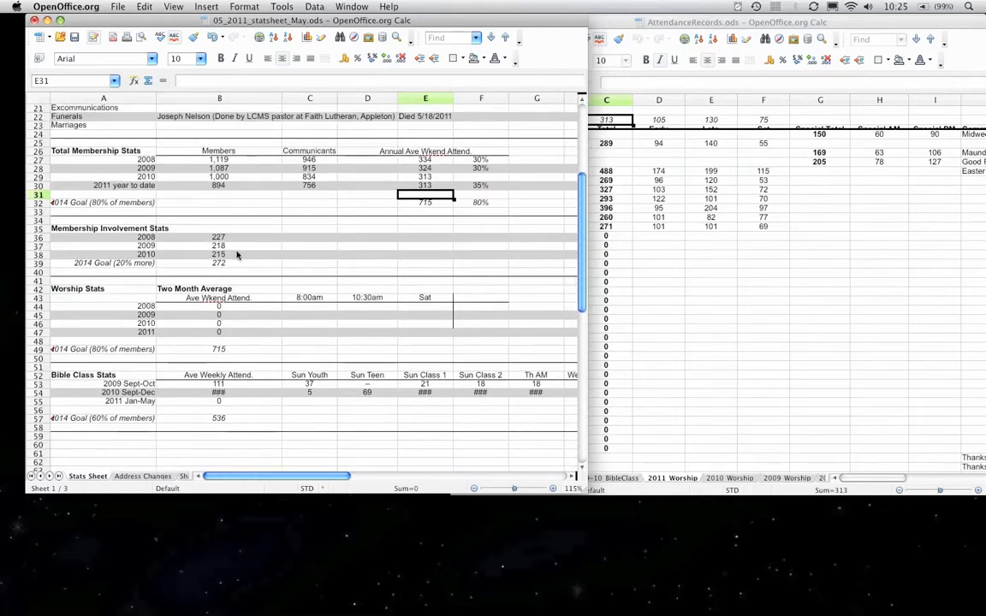
{"action": "scroll", "coordinate": [237, 254], "scroll_direction": "down", "scroll_amount": 2}
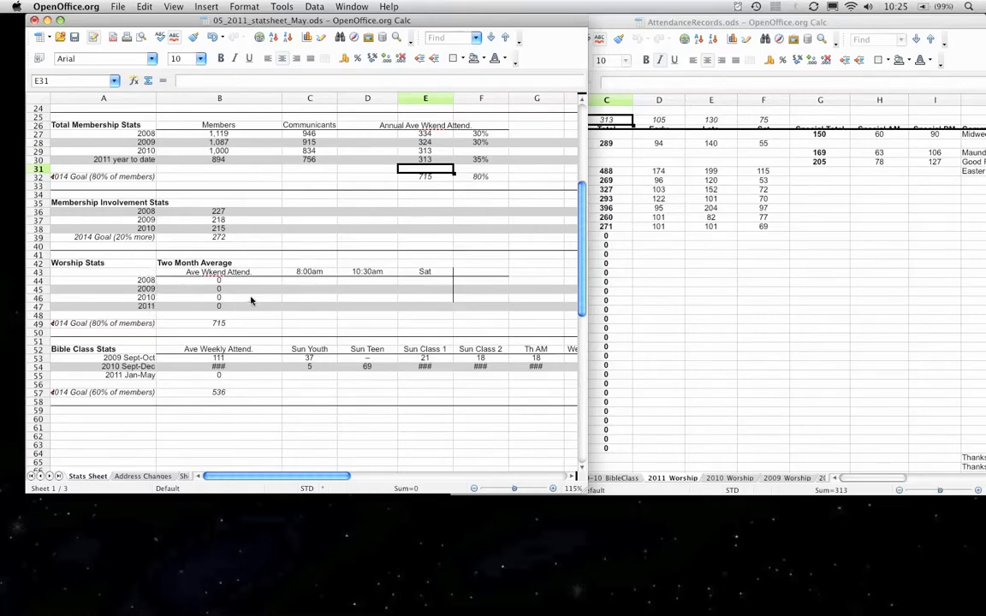
{"action": "left_click", "coordinate": [658, 301]}
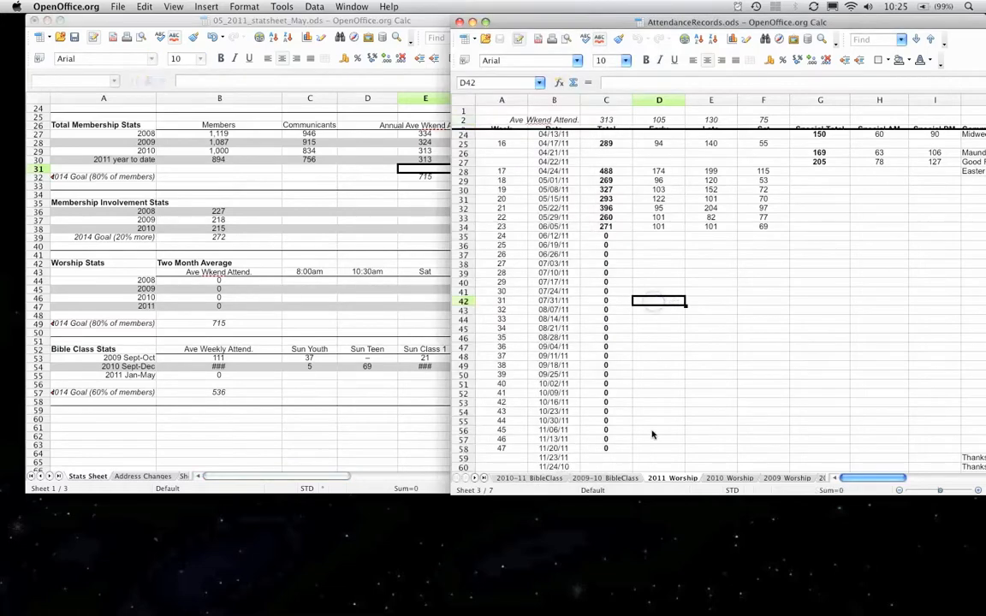
{"action": "left_click_drag", "start_coordinate": [897, 478], "coordinate": [954, 478]}
{"action": "left_click", "coordinate": [839, 481]}
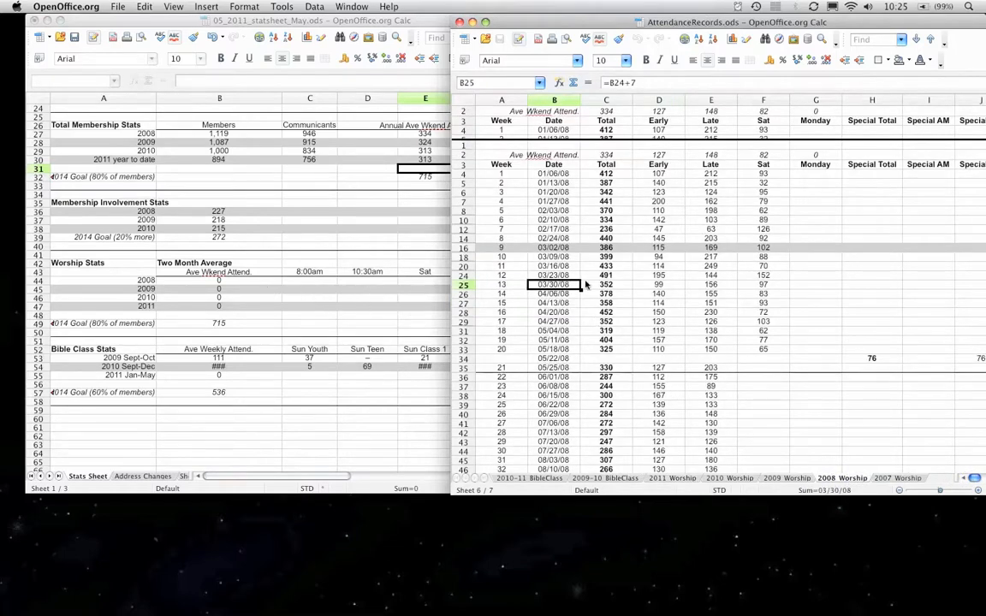
- Enter an AVERAGE formula for the 2008 8:00am two-month average, using the 2008 Worship Early attendance from 04/06/08 through 05/25/08
{"action": "left_click", "coordinate": [303, 284]}
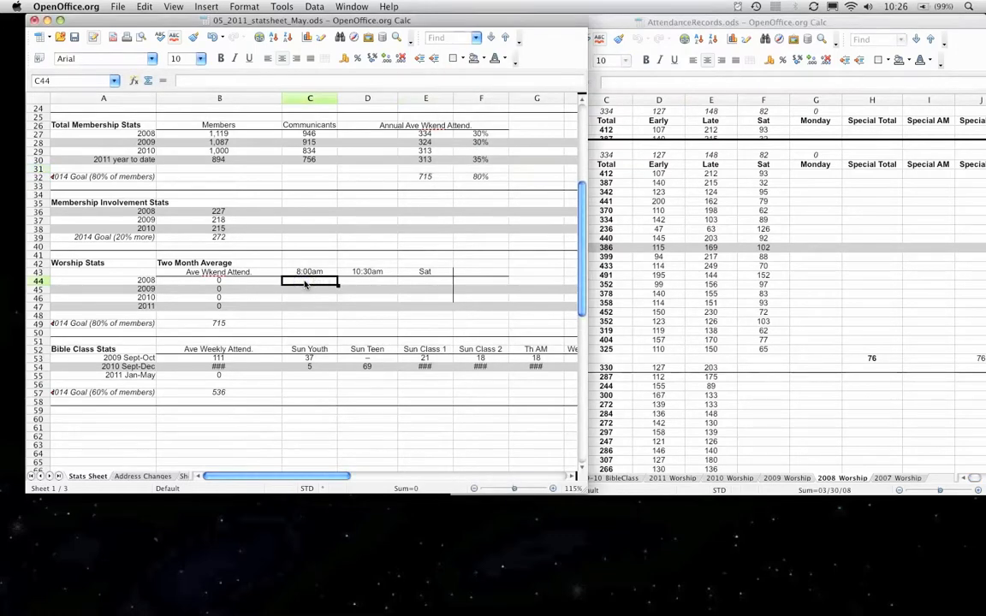
{"action": "type", "text": "="}
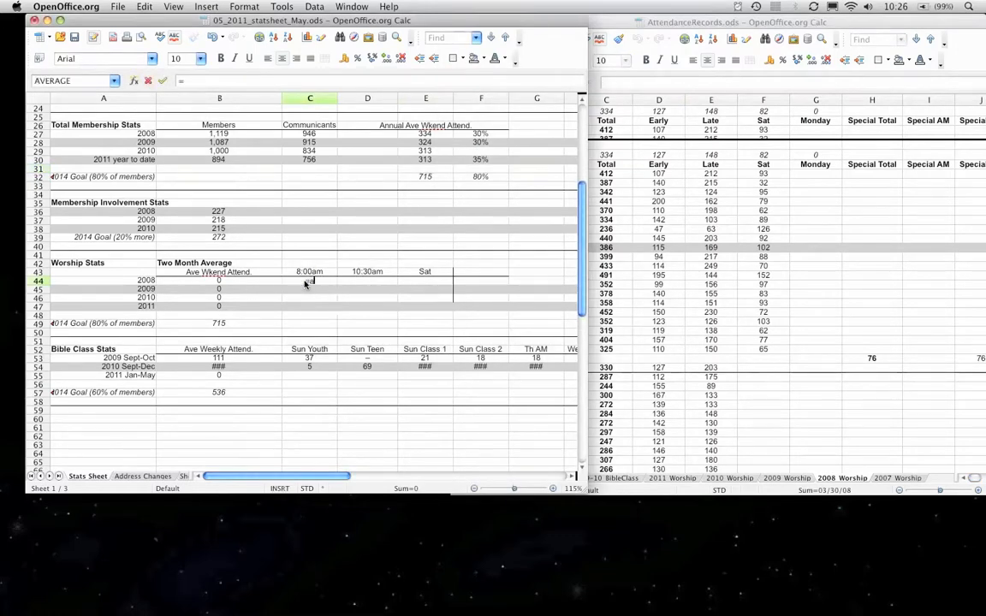
{"action": "type", "text": "average("}
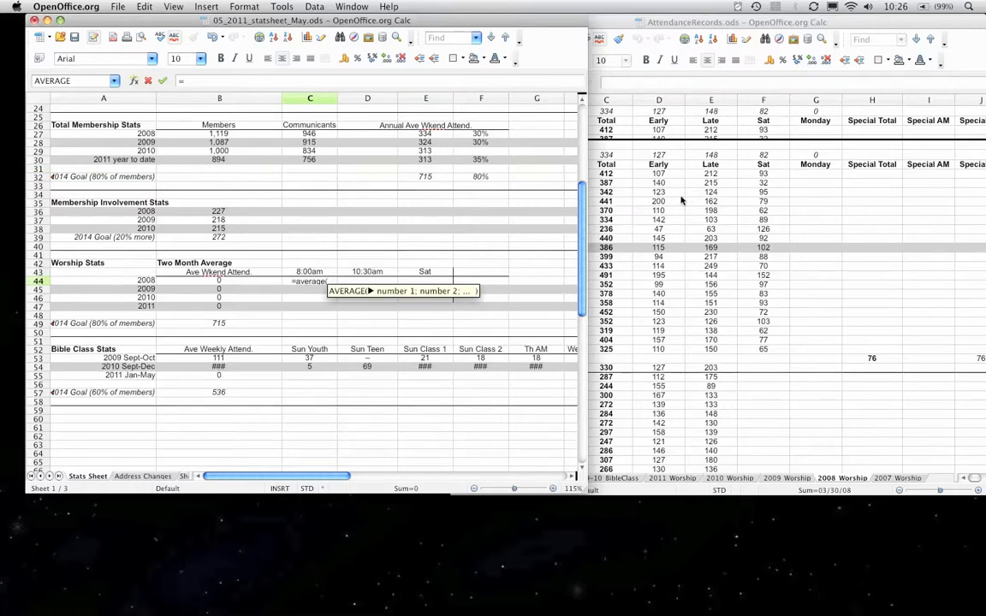
{"action": "left_click", "coordinate": [672, 22]}
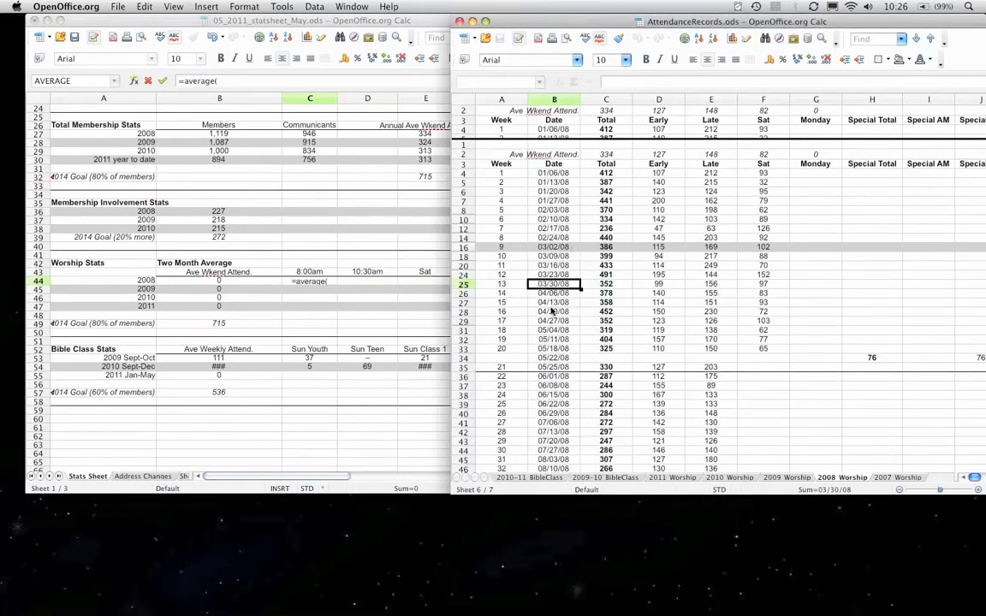
{"action": "left_click", "coordinate": [662, 294]}
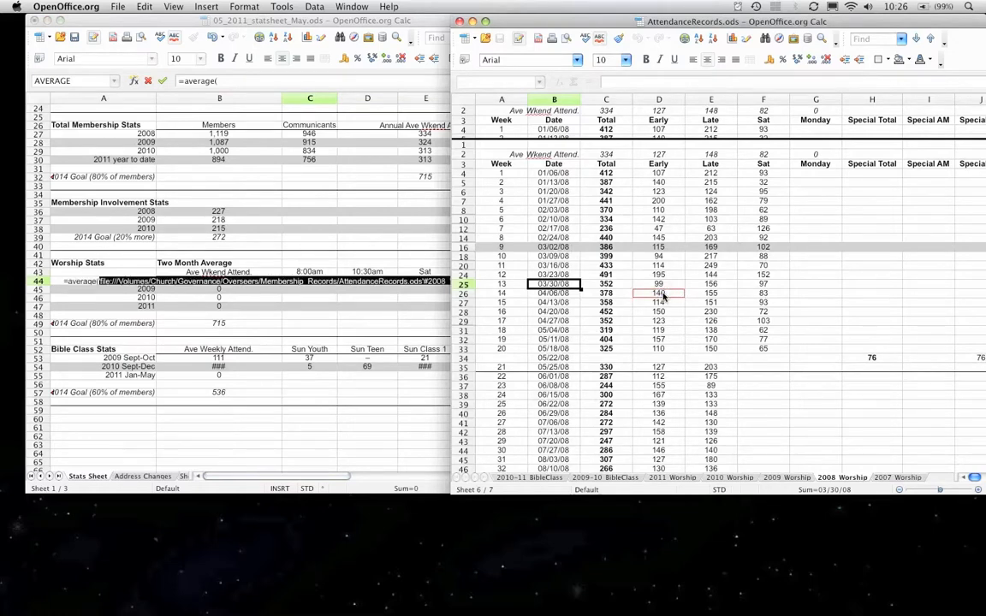
{"action": "left_click_drag", "start_coordinate": [662, 293], "coordinate": [665, 372]}
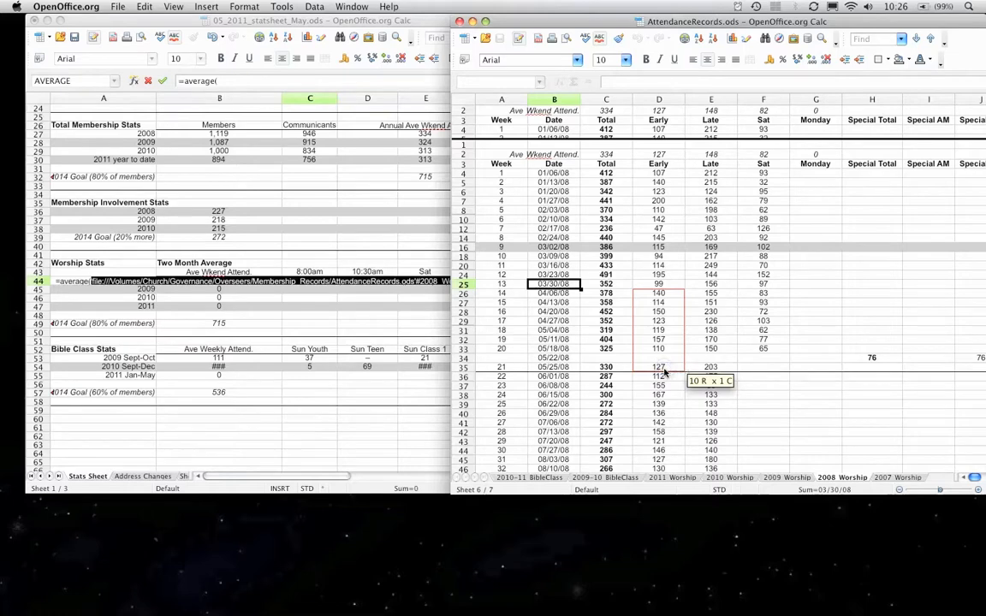
{"action": "left_click_drag", "start_coordinate": [664, 373], "coordinate": [664, 373]}
{"action": "key", "text": "Return"}
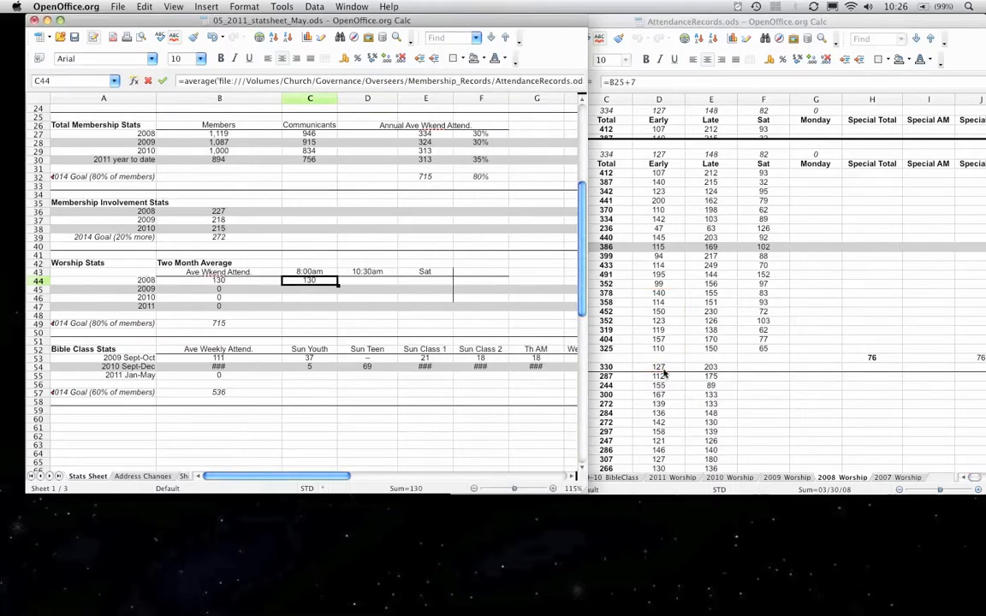
- Enter an AVERAGE formula for the 2008 10:30am two-month average, using the 2008 Worship Late attendance from 04/06/08 through 05/25/08
{"action": "left_click", "coordinate": [361, 285]}
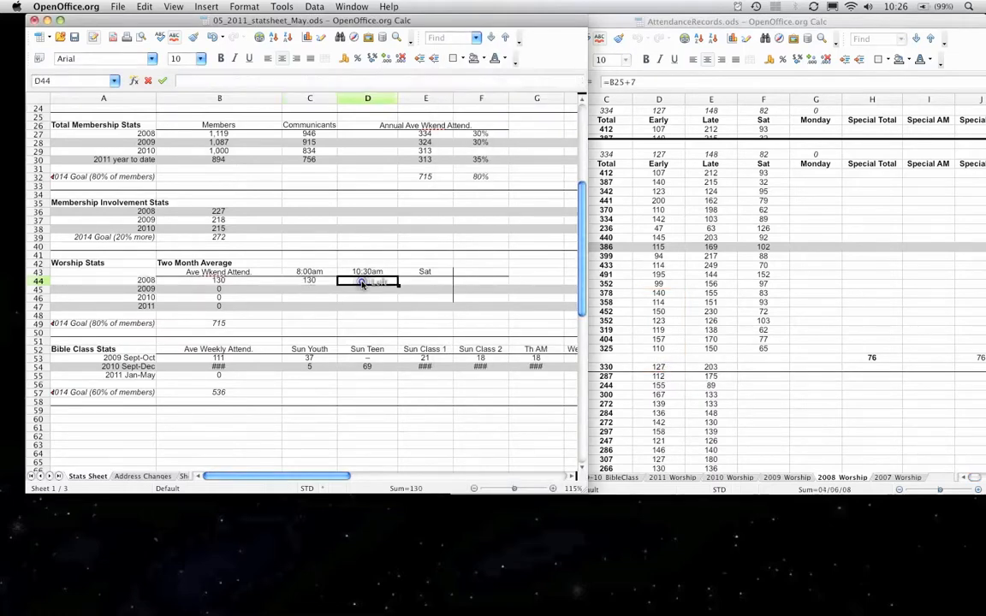
{"action": "type", "text": "=aver"}
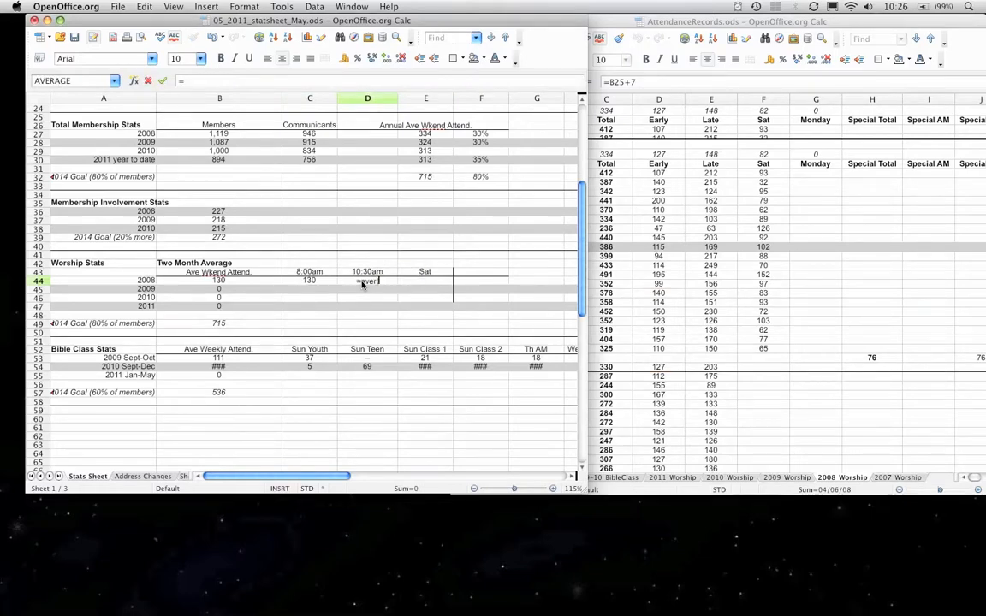
{"action": "type", "text": "age"}
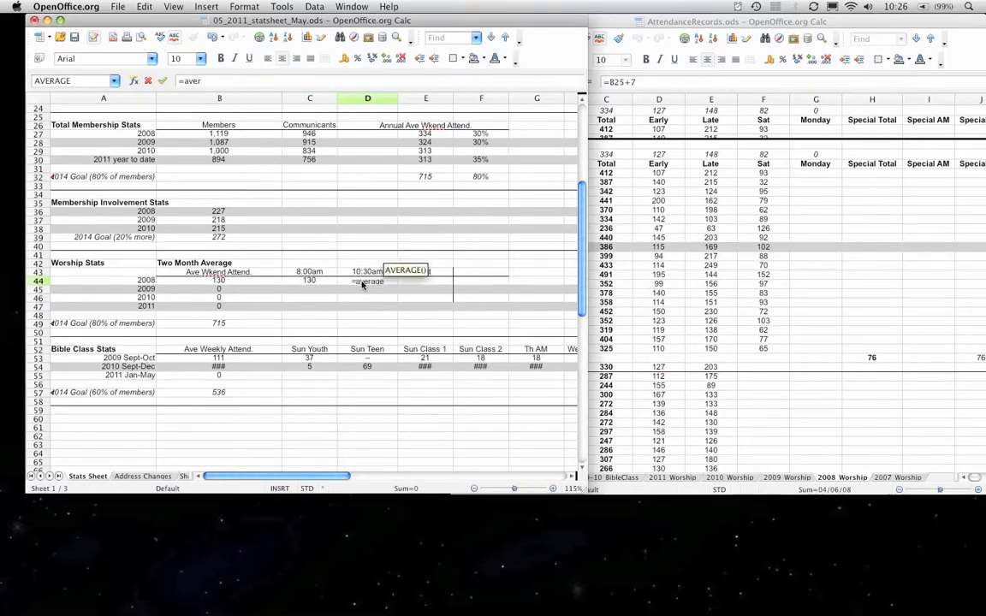
{"action": "type", "text": "("}
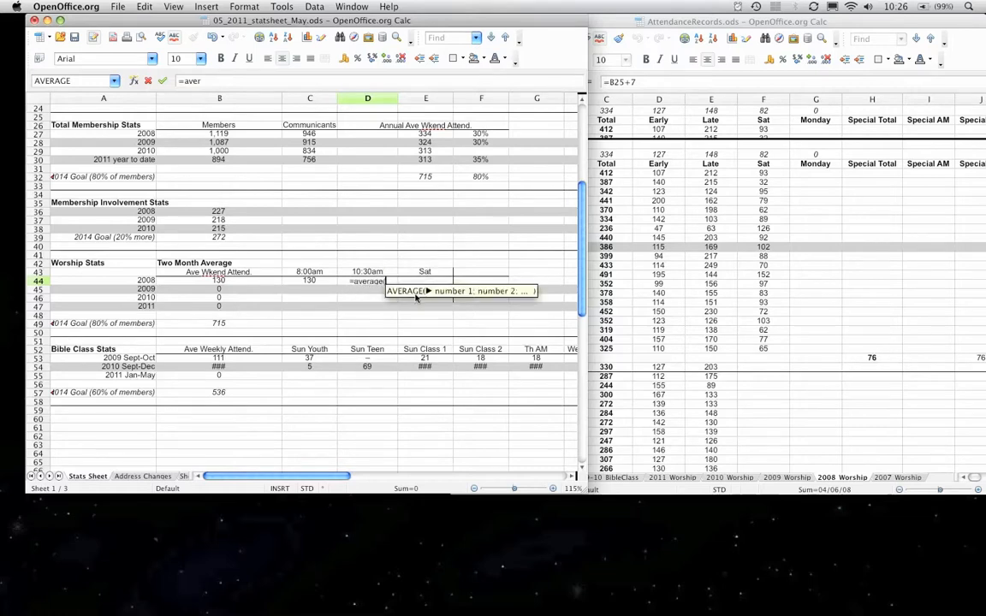
{"action": "left_click", "coordinate": [729, 256]}
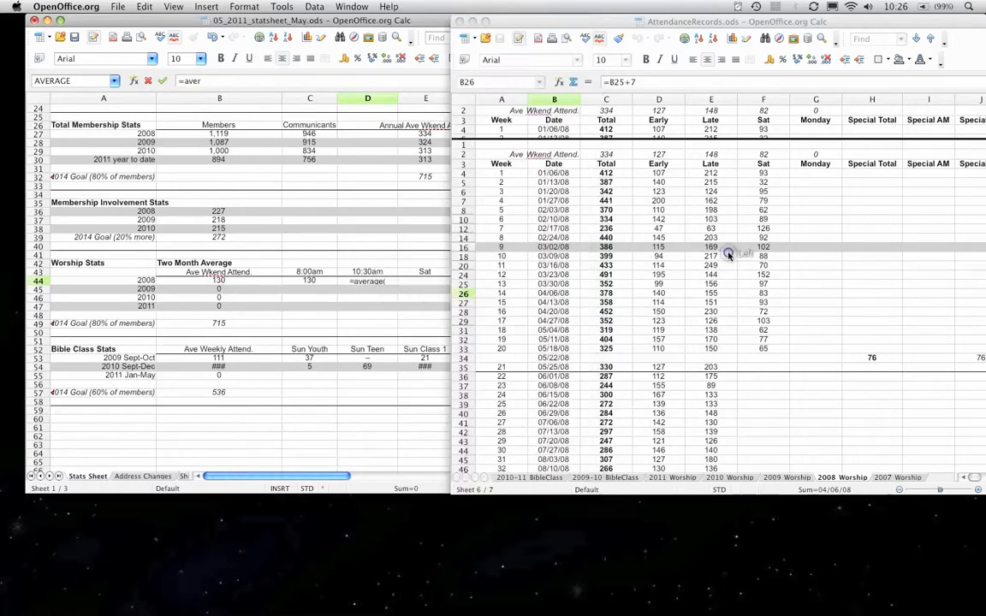
{"action": "left_click", "coordinate": [708, 293]}
{"action": "left_click_drag", "start_coordinate": [708, 293], "coordinate": [713, 368]}
{"action": "key", "text": "Return"}
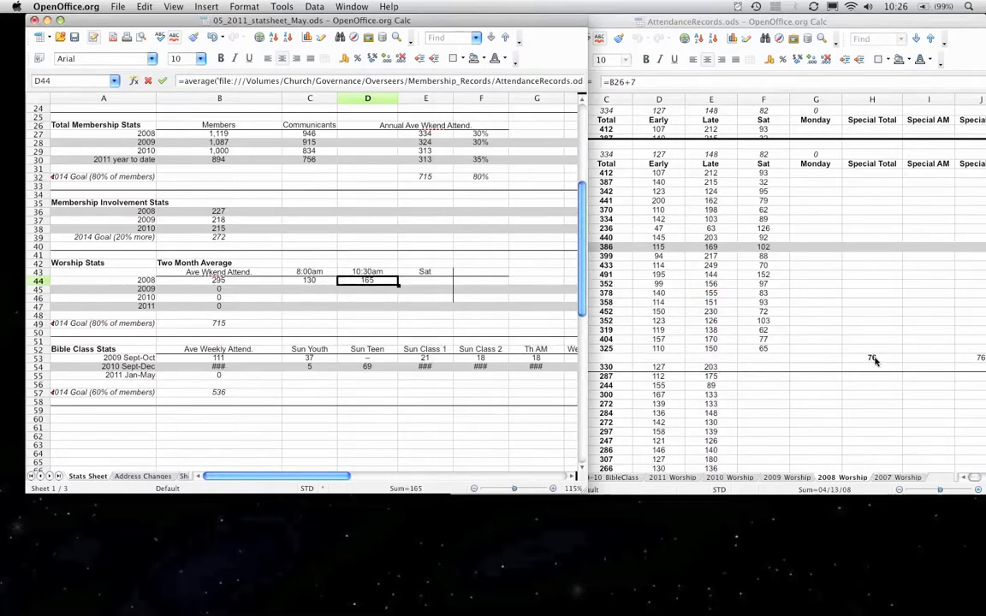
- Enter an AVERAGE formula for the 2008 Saturday two-month average, using the 2008 Worship Sat attendance from 04/13/08 through 05/25/08
{"action": "left_click", "coordinate": [435, 283]}
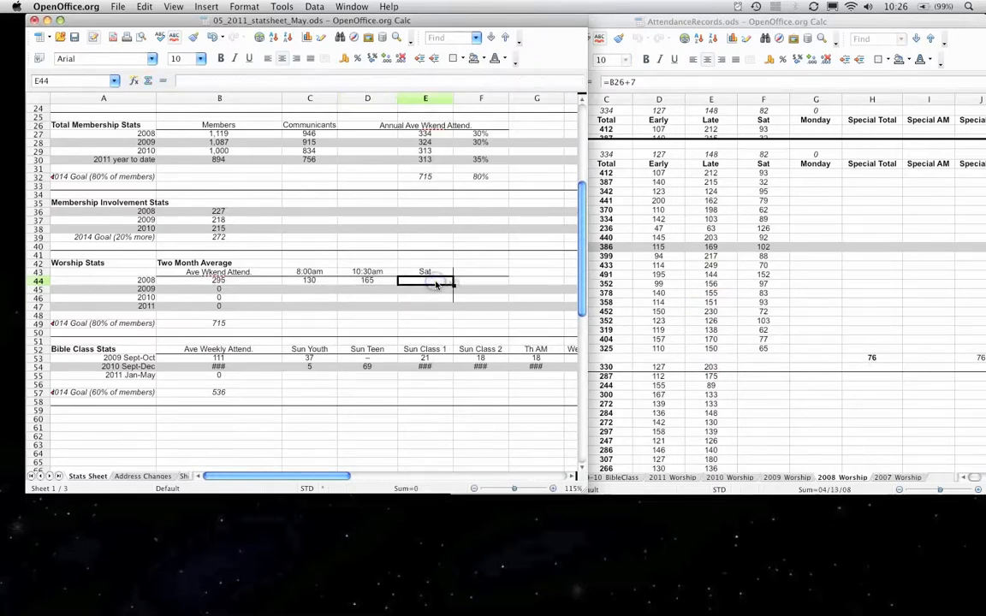
{"action": "type", "text": "=avera"}
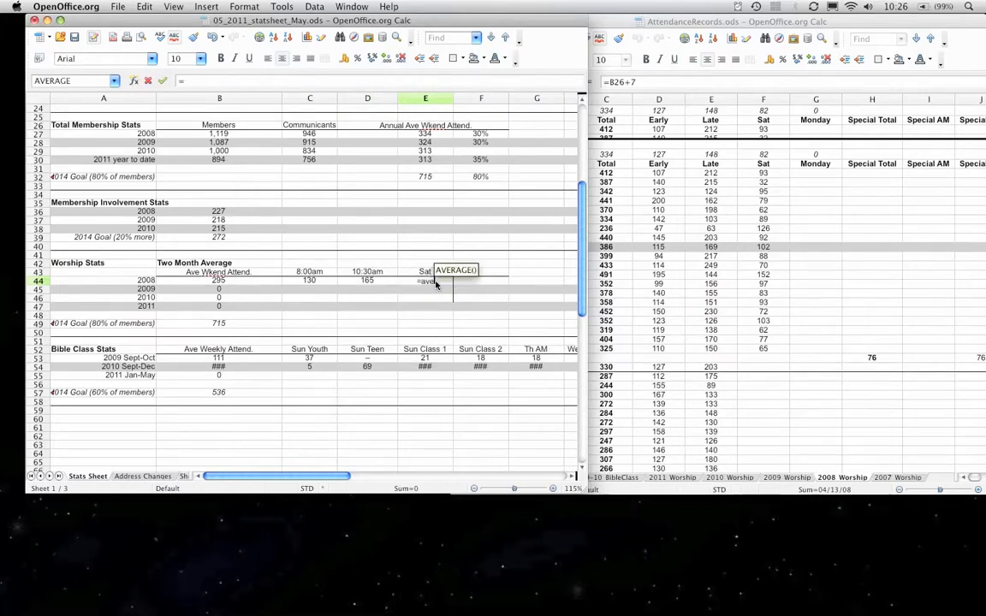
{"action": "type", "text": "ge"}
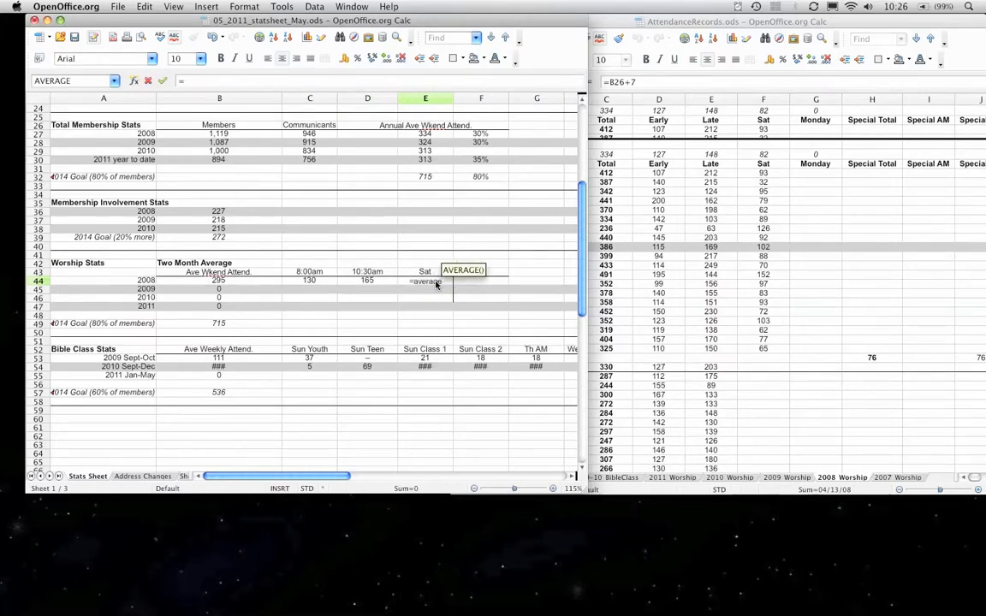
{"action": "type", "text": "("}
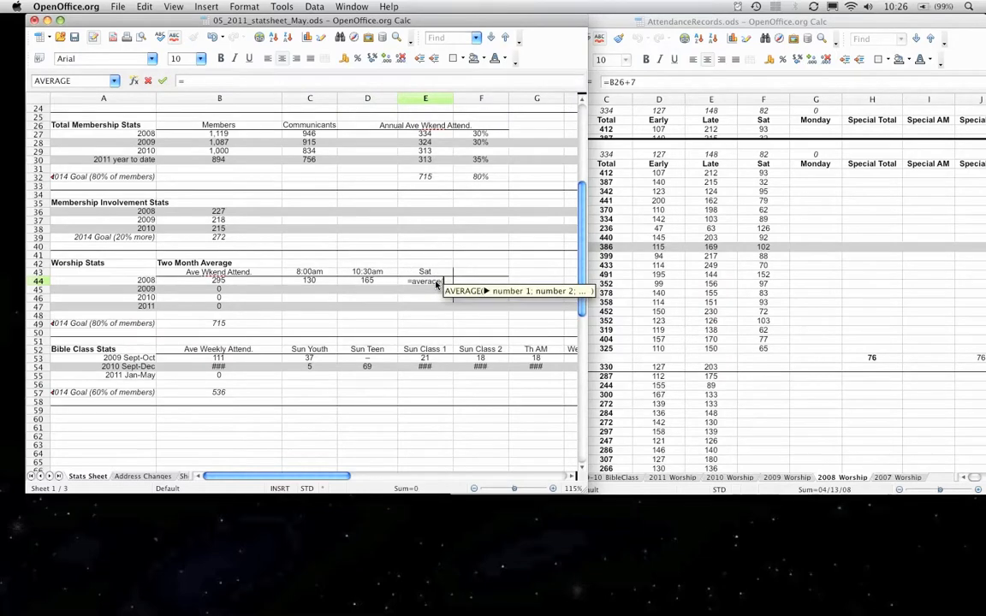
{"action": "left_click", "coordinate": [769, 256]}
{"action": "left_click", "coordinate": [766, 304]}
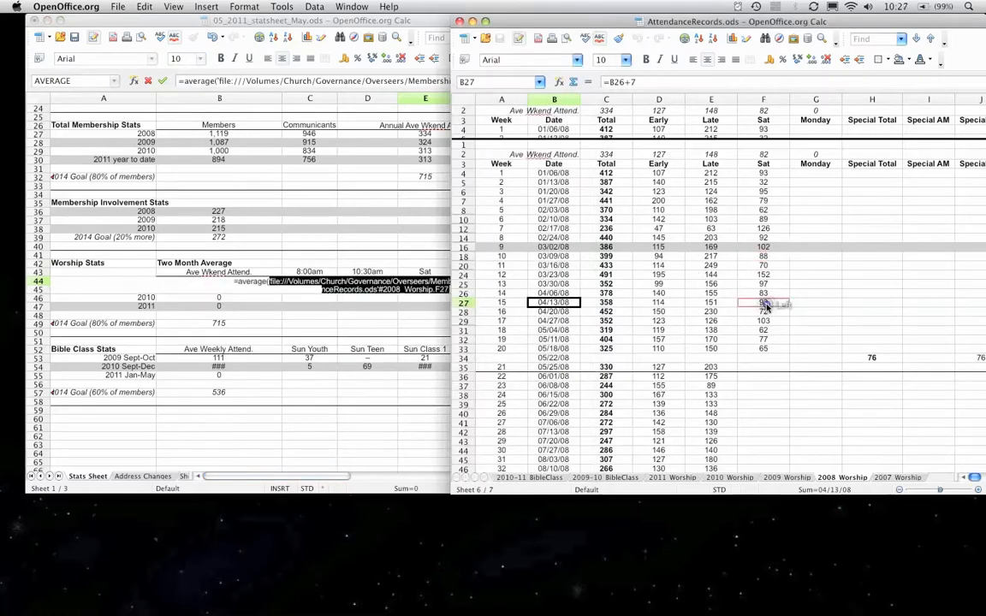
{"action": "left_click_drag", "start_coordinate": [767, 306], "coordinate": [766, 353]}
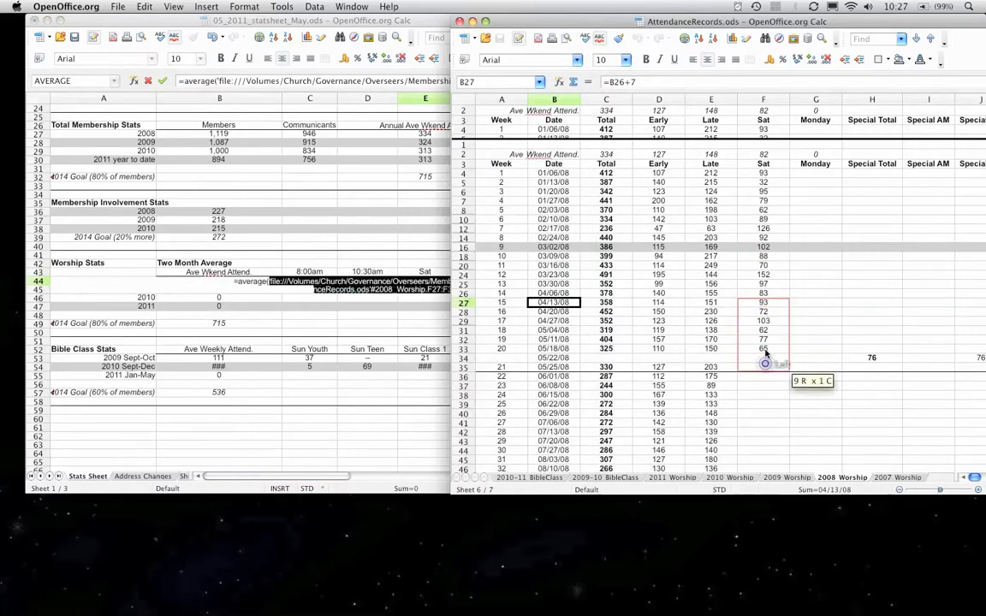
{"action": "key", "text": "Return"}
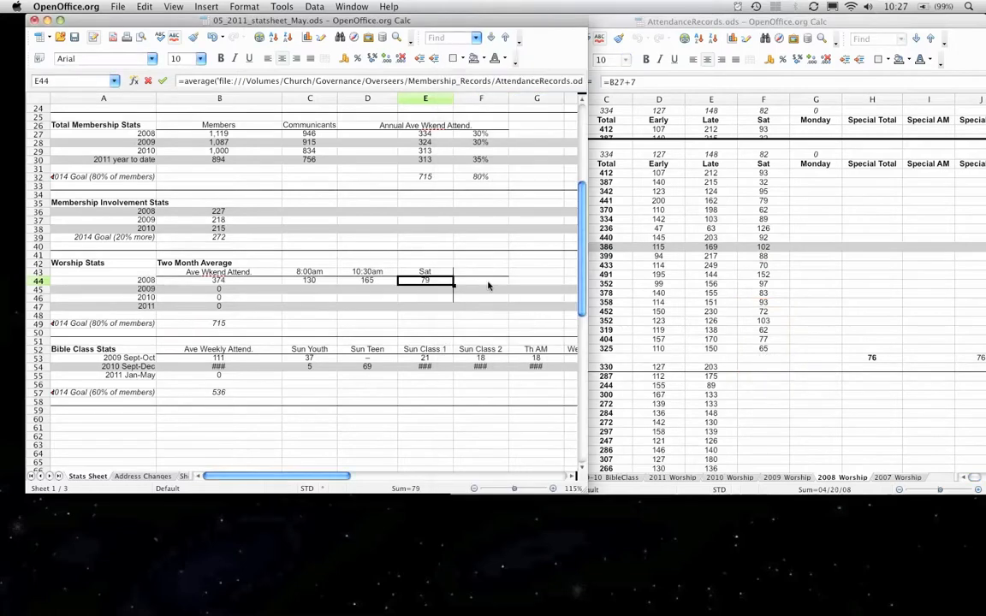
{"action": "left_click", "coordinate": [476, 272]}
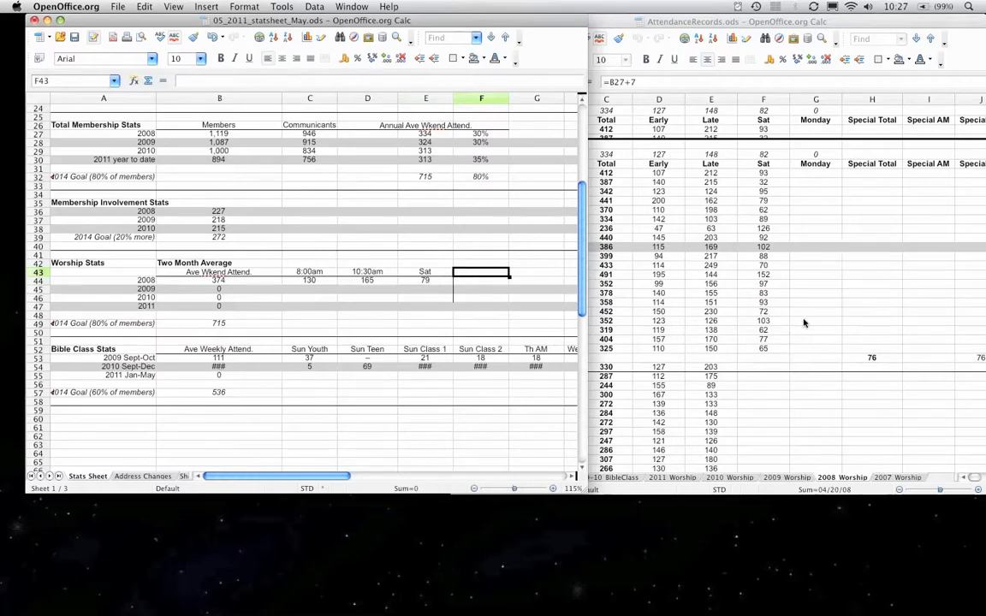
{"action": "left_click", "coordinate": [310, 291]}
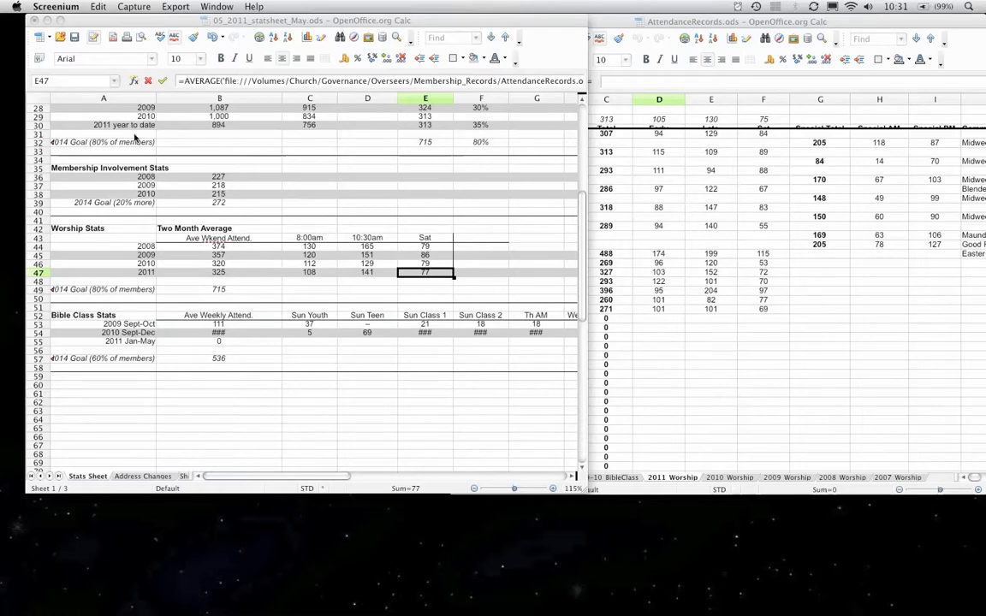
- Insert a row above 2011 Jan-May in the Bible Class Stats and label it "2010 Jan-May"
{"action": "scroll", "coordinate": [317, 159], "scroll_direction": "up", "scroll_amount": 2}
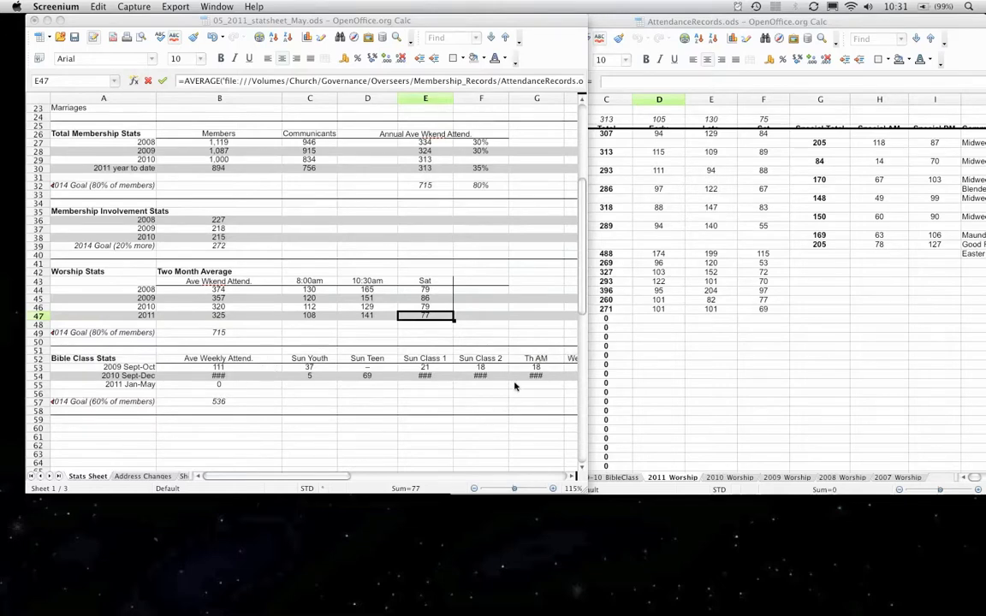
{"action": "scroll", "coordinate": [509, 381], "scroll_direction": "down", "scroll_amount": 1}
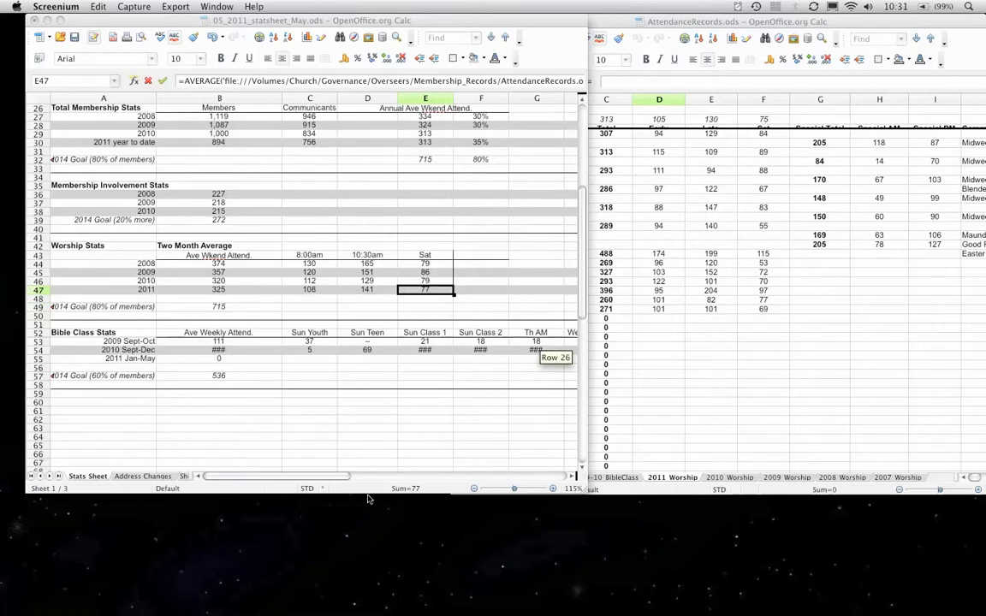
{"action": "left_click_drag", "start_coordinate": [343, 477], "coordinate": [308, 478]}
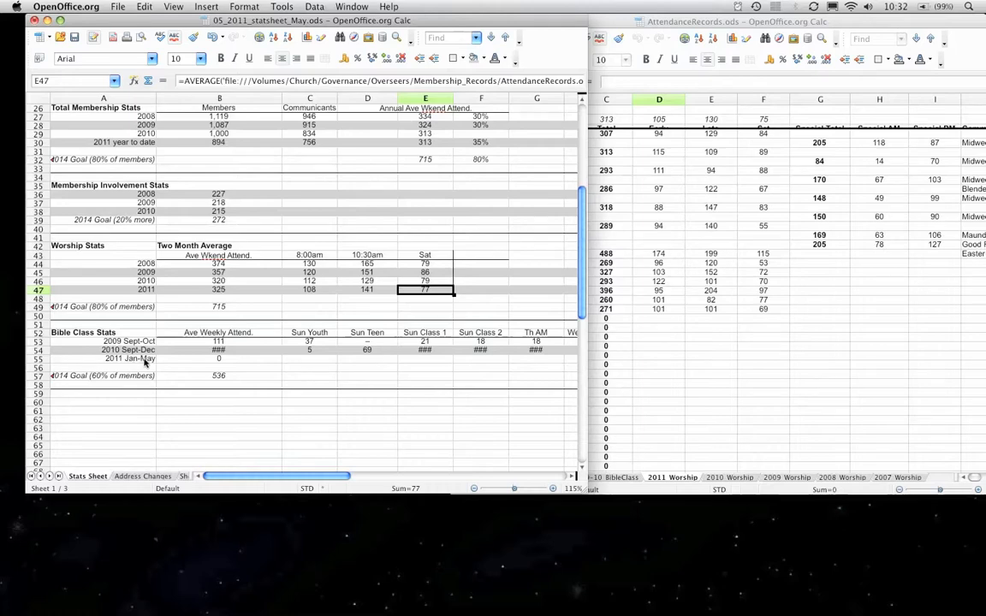
{"action": "left_click", "coordinate": [42, 361]}
{"action": "right_click", "coordinate": [42, 361]}
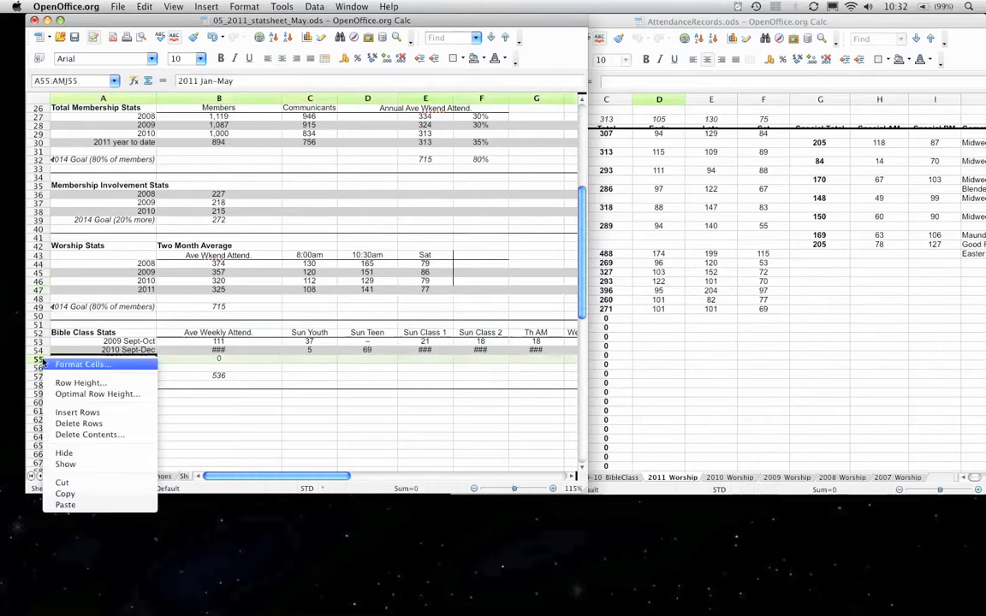
{"action": "left_click", "coordinate": [78, 412]}
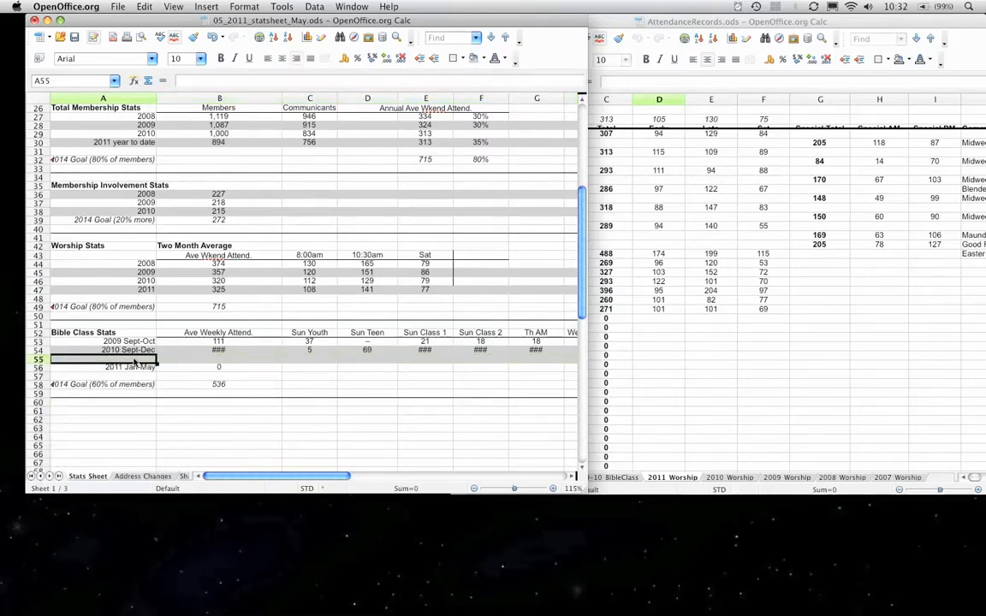
{"action": "type", "text": "2010 "}
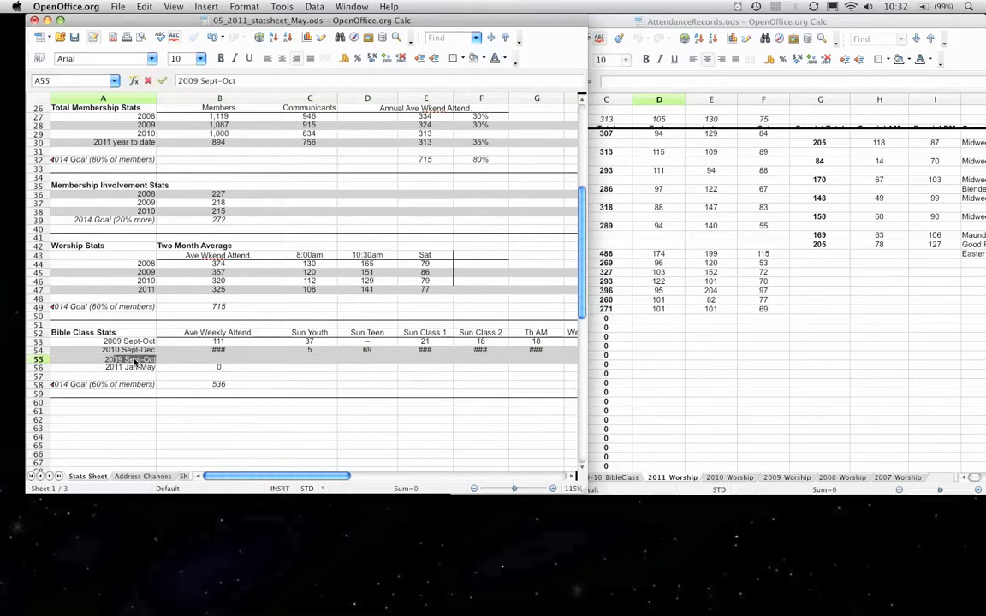
{"action": "type", "text": "J"}
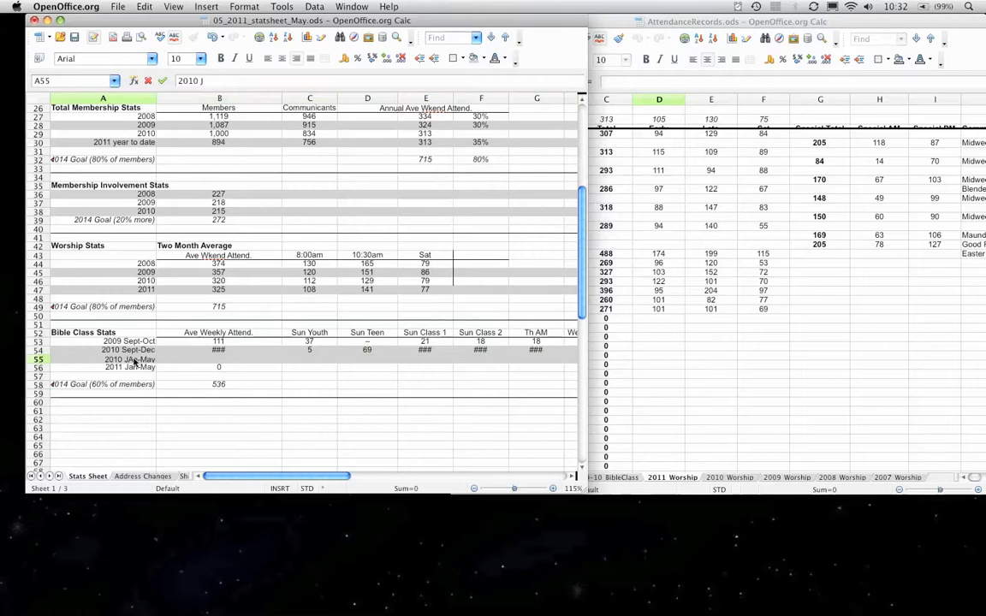
{"action": "key", "text": "Return"}
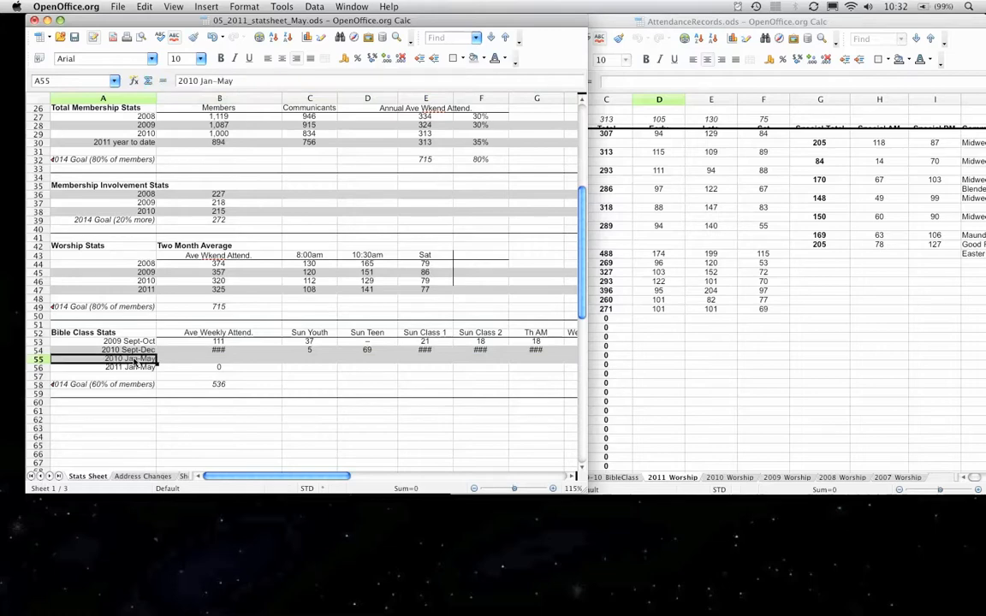
- Remove the background fill from the whole 2010 Sept-Dec row in the Bible Class Stats
{"action": "left_click", "coordinate": [143, 351]}
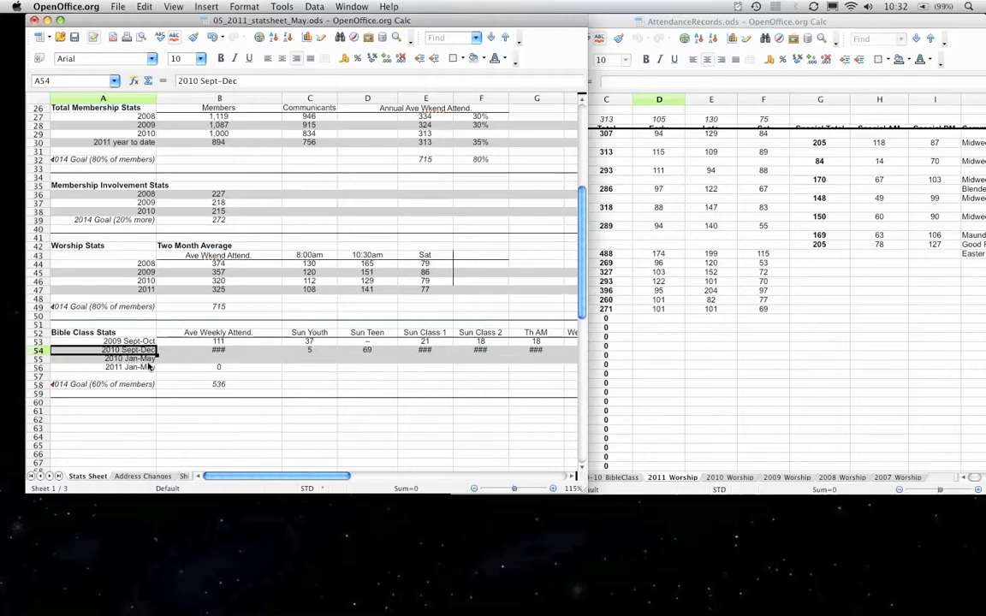
{"action": "left_click", "coordinate": [38, 350]}
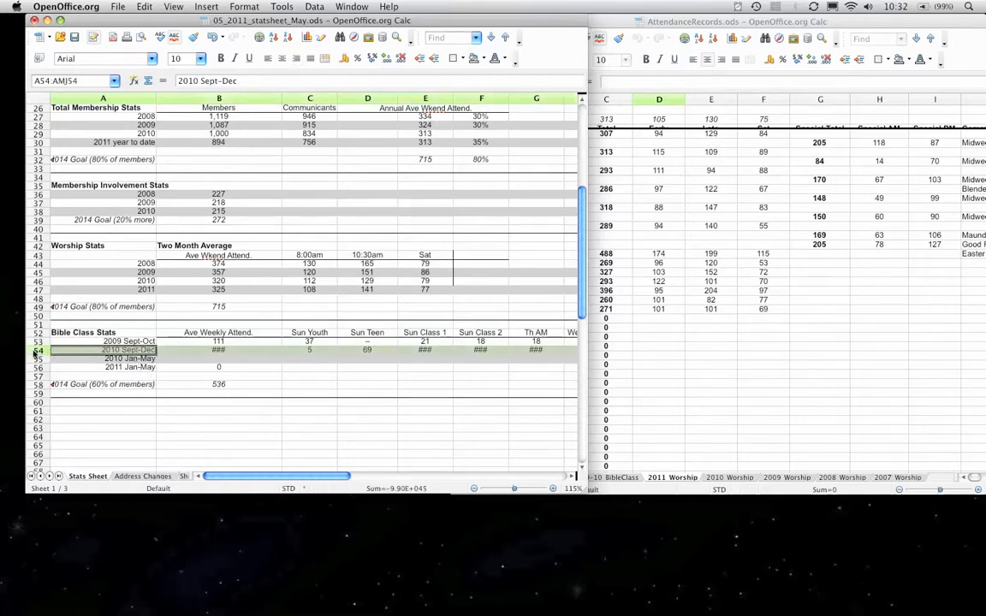
{"action": "left_click", "coordinate": [484, 60]}
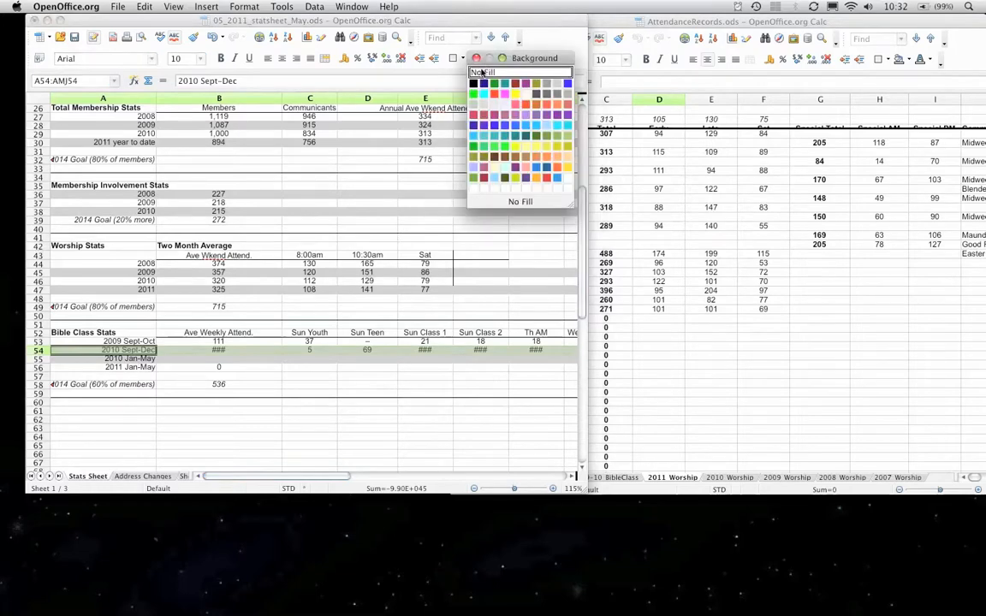
{"action": "left_click", "coordinate": [482, 73]}
{"action": "left_click", "coordinate": [129, 358]}
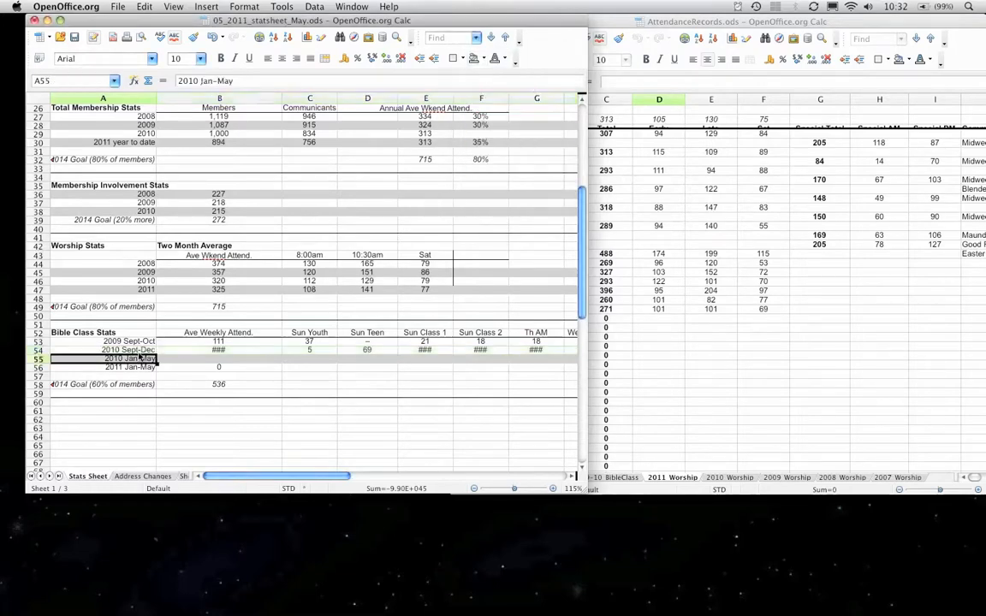
- Give the whole 2009 Sept-Oct row in the Bible Class Stats a light gray background fill
{"action": "left_click", "coordinate": [37, 342]}
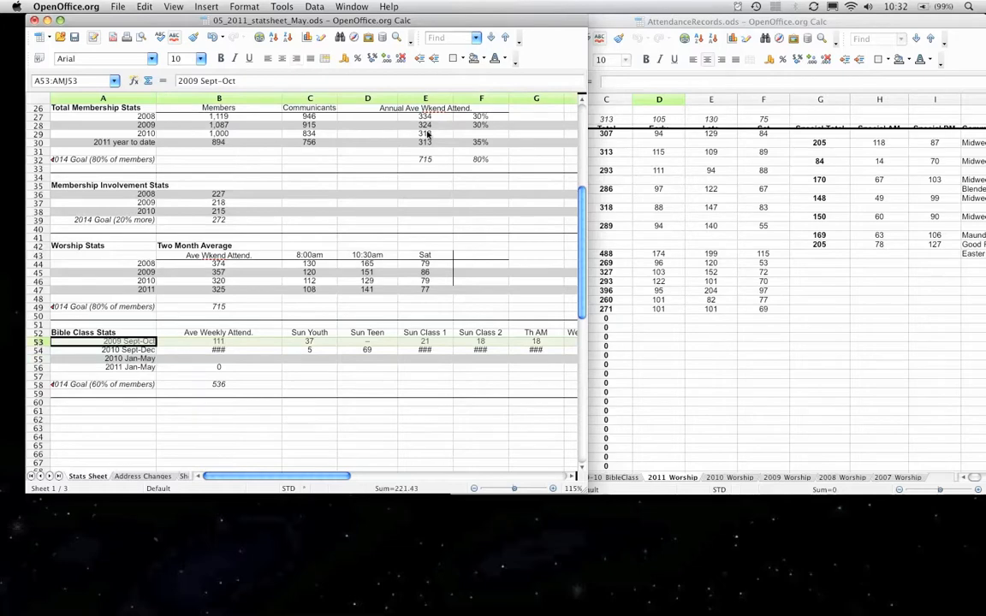
{"action": "left_click", "coordinate": [485, 59]}
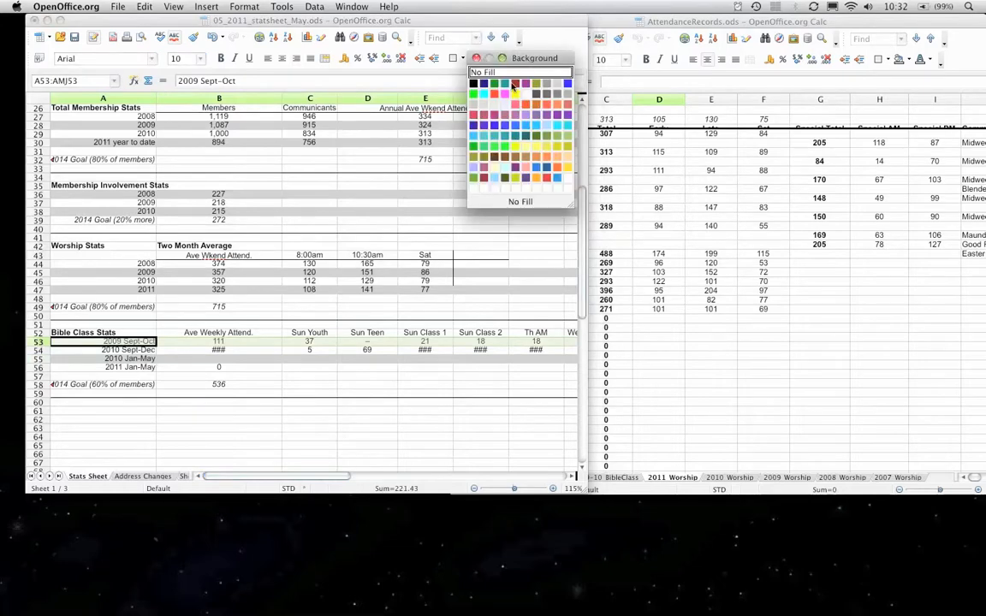
{"action": "left_click", "coordinate": [567, 93]}
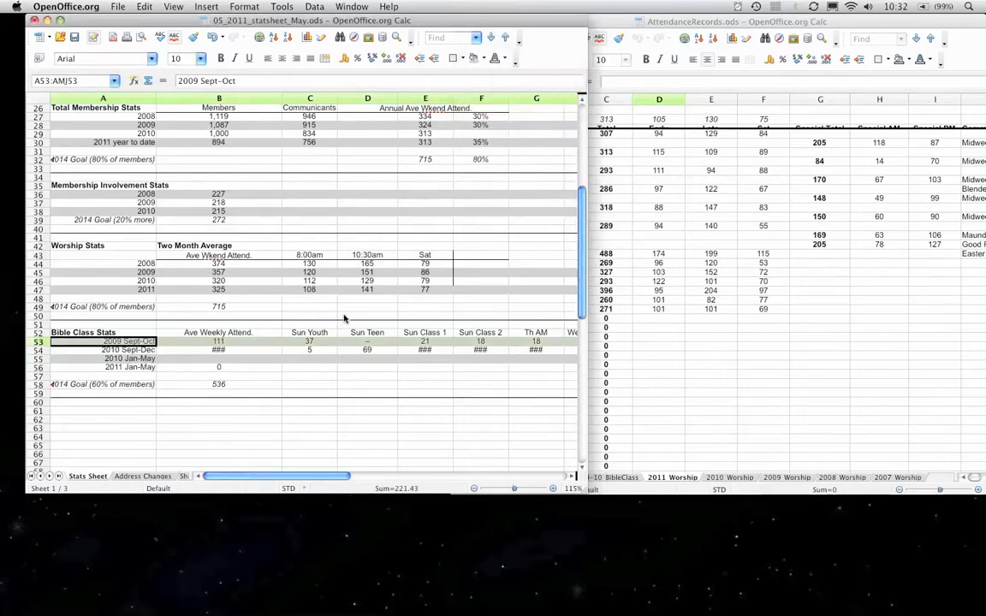
{"action": "left_click", "coordinate": [243, 378]}
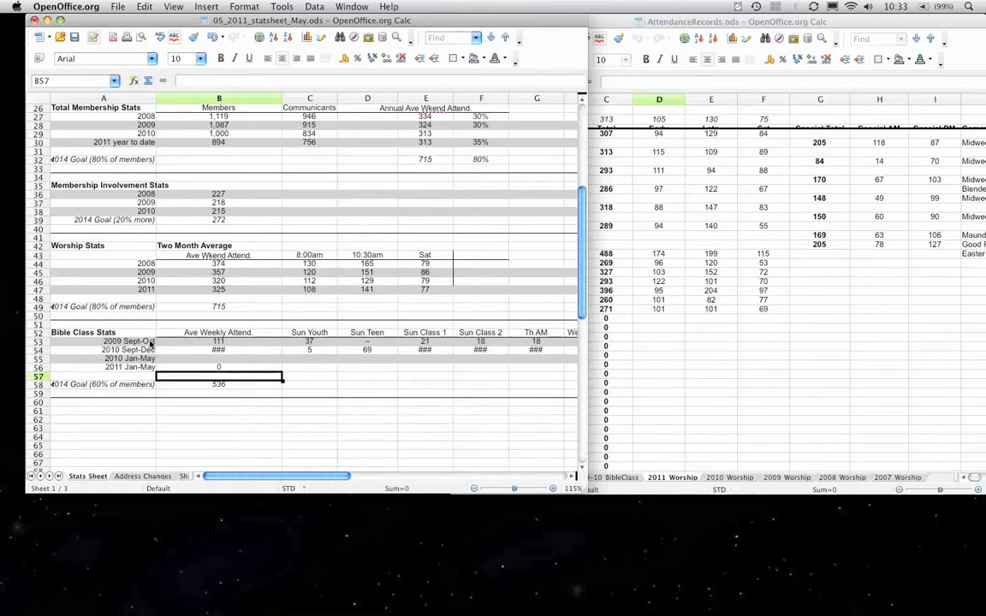
- Change the 2009 Sept-Oct row label in the Bible Class Stats to "2009 Sept-Dec"
{"action": "left_click", "coordinate": [151, 344]}
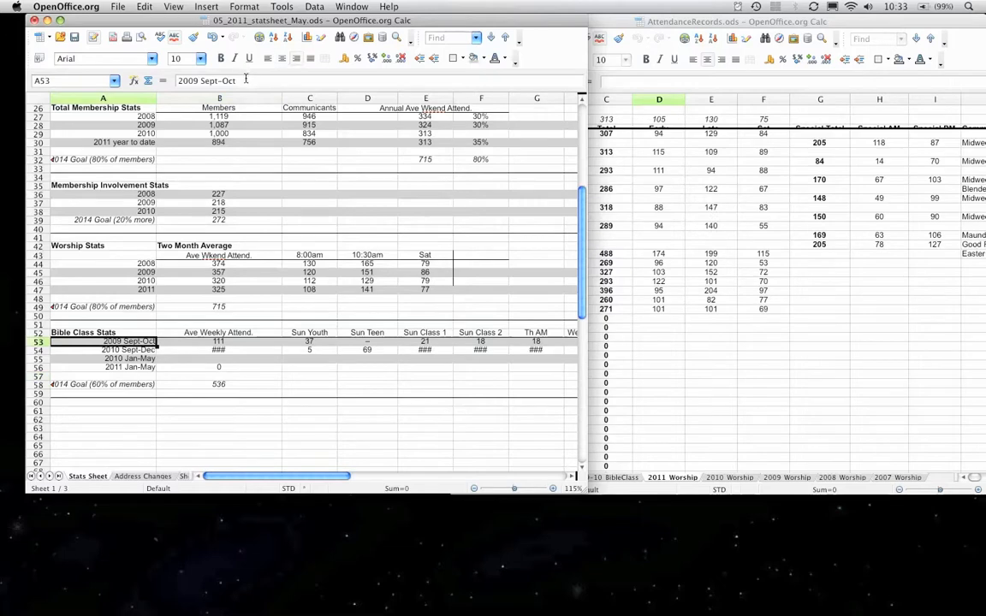
{"action": "left_click", "coordinate": [245, 80]}
{"action": "key", "text": "BackSpace"}
{"action": "key", "text": "BackSpace"}
{"action": "key", "text": "BackSpace"}
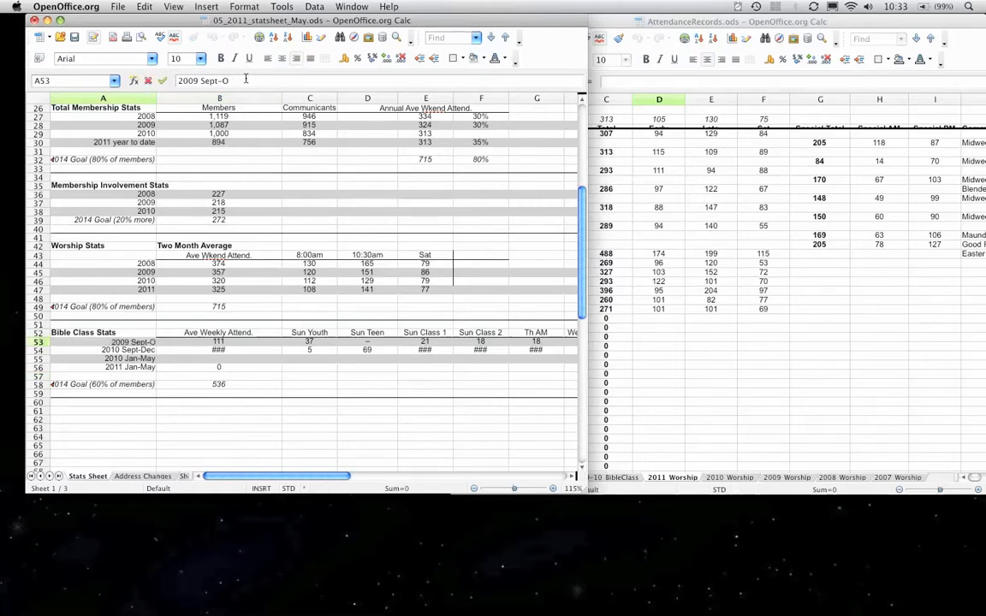
{"action": "type", "text": "Dec"}
{"action": "key", "text": "Return"}
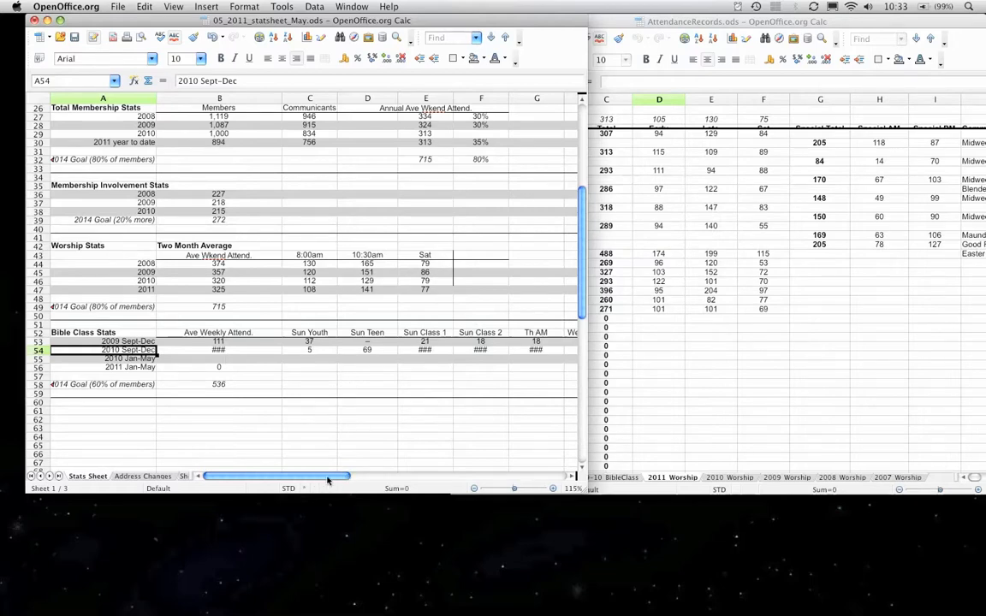
{"action": "left_click_drag", "start_coordinate": [331, 479], "coordinate": [351, 481]}
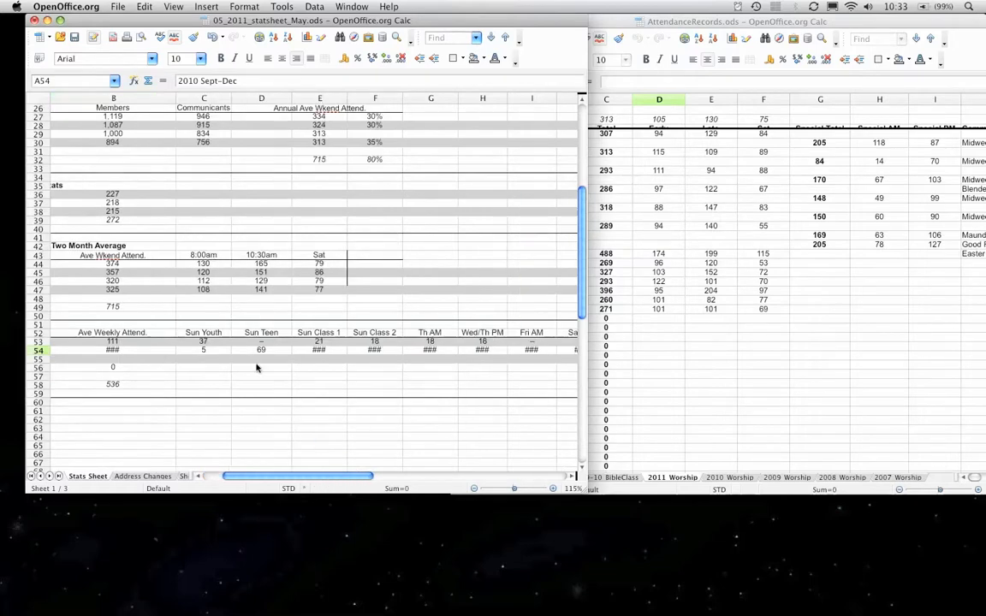
{"action": "left_click", "coordinate": [210, 343]}
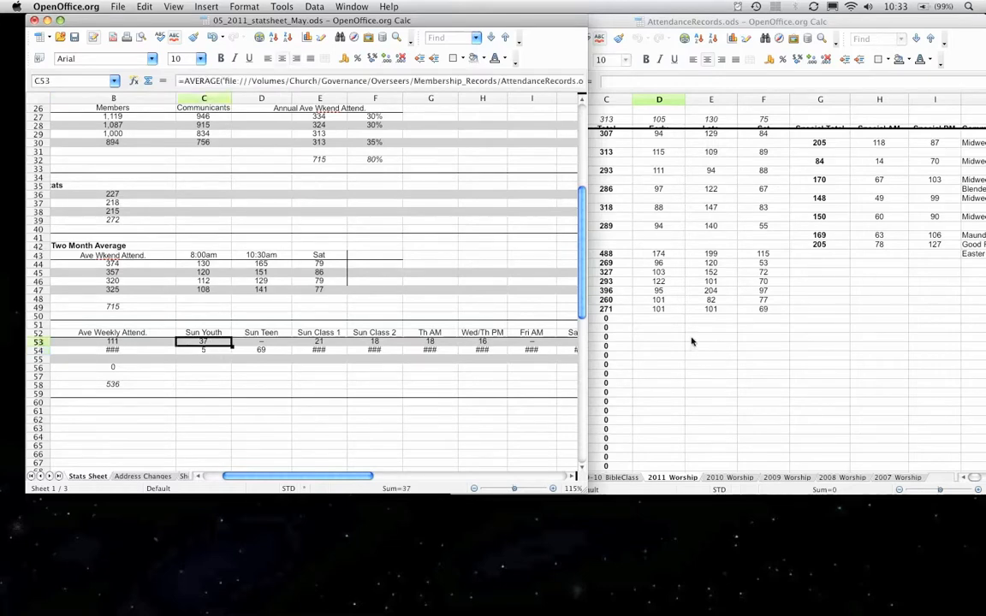
{"action": "left_click", "coordinate": [692, 367]}
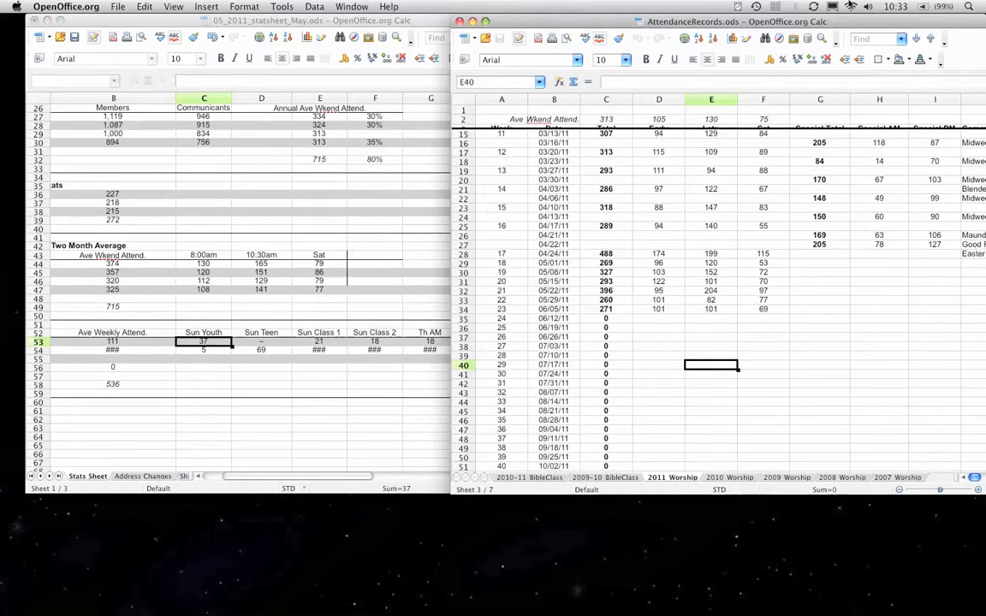
{"action": "left_click", "coordinate": [223, 381]}
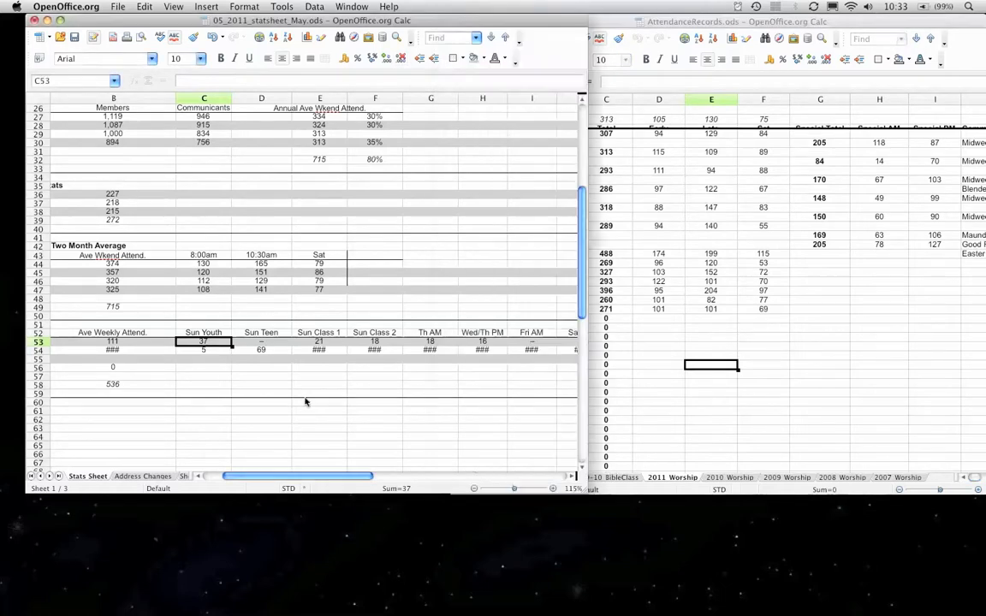
{"action": "left_click_drag", "start_coordinate": [335, 479], "coordinate": [315, 478]}
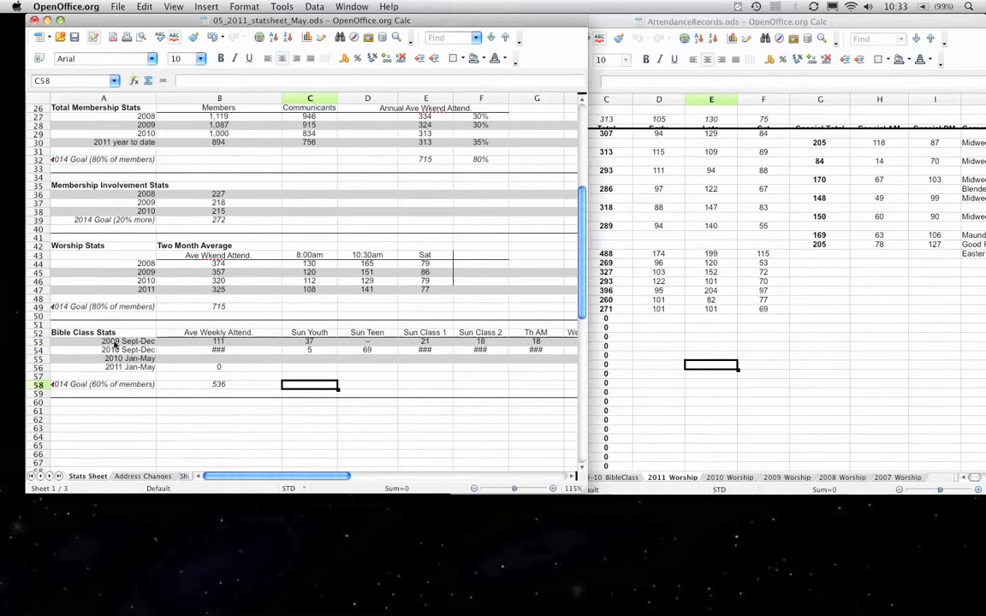
- Switch to AttendanceRecords.ods and show the September to December 2009 attendance on the 2009-10 BibleClass sheet
{"action": "left_click", "coordinate": [588, 399]}
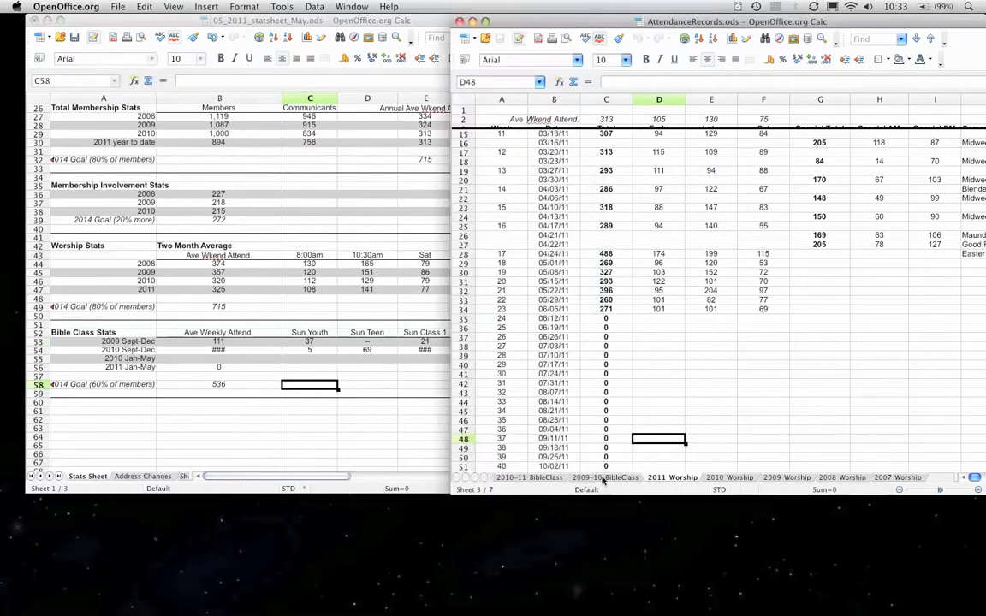
{"action": "left_click", "coordinate": [602, 477]}
{"action": "scroll", "coordinate": [616, 316], "scroll_direction": "up", "scroll_amount": 14}
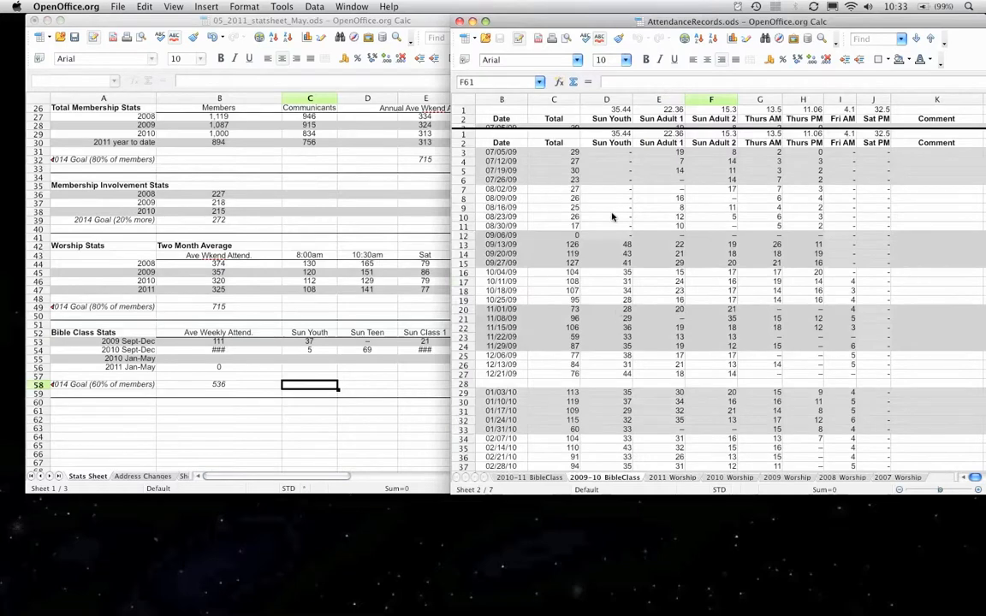
{"action": "left_click", "coordinate": [626, 387]}
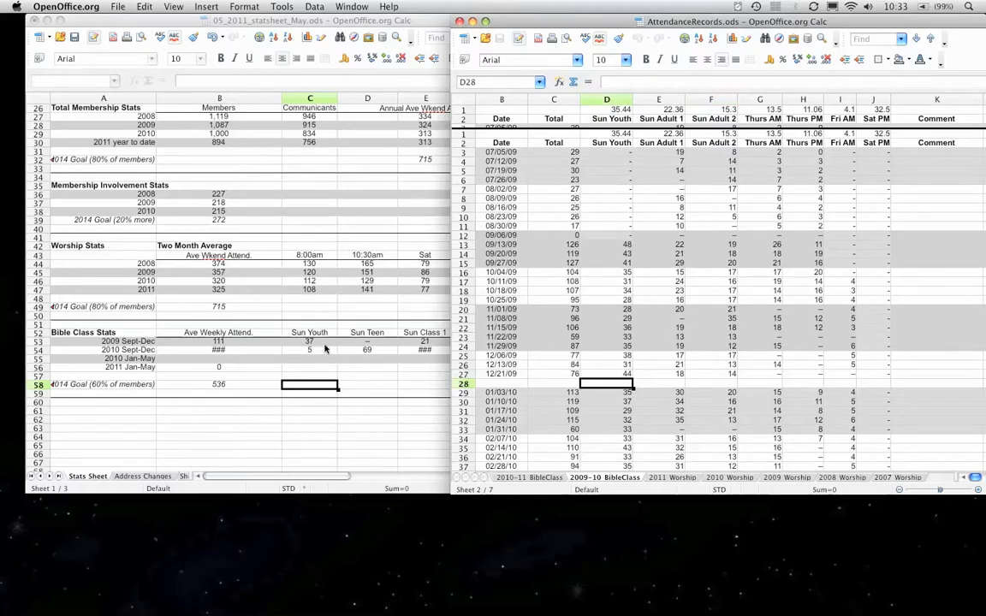
- Replace the 2009 Sept-Dec Sun Youth value with an AVERAGE formula over the 2009-10 BibleClass Sun Youth attendance from 09/13/09 through 12/21/09
{"action": "left_click", "coordinate": [326, 347]}
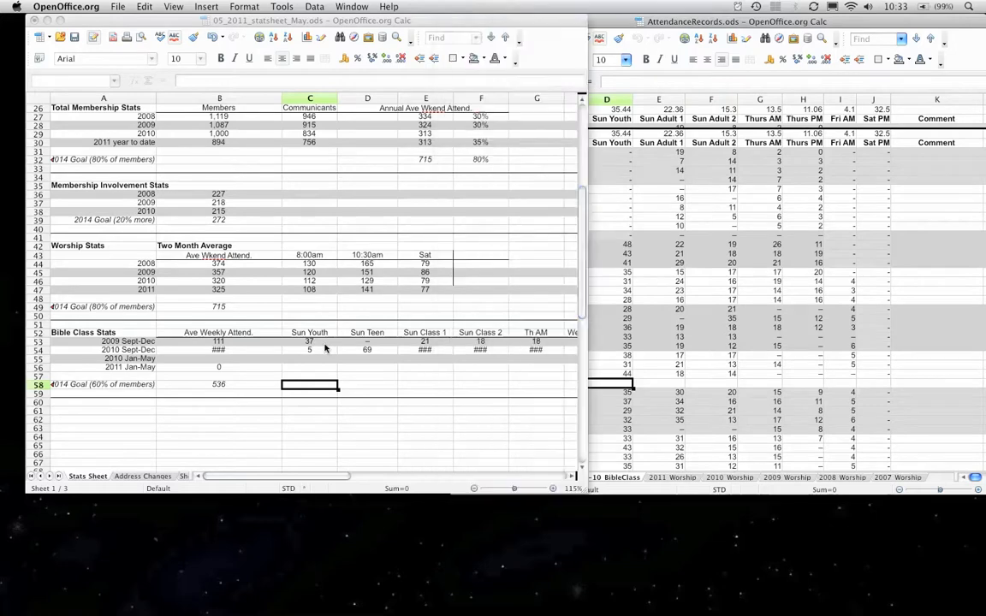
{"action": "left_click", "coordinate": [323, 344]}
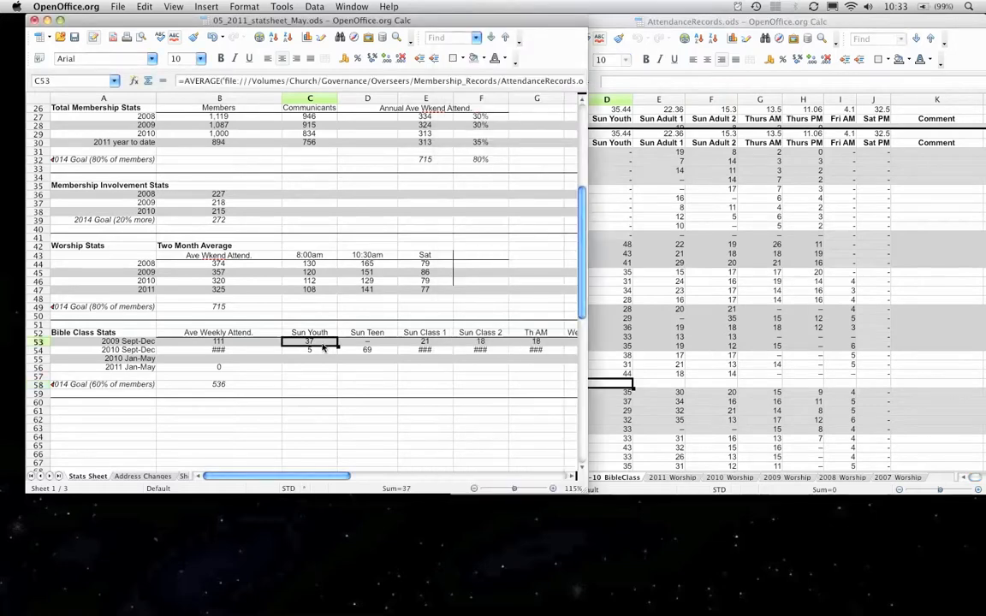
{"action": "type", "text": "=ave"}
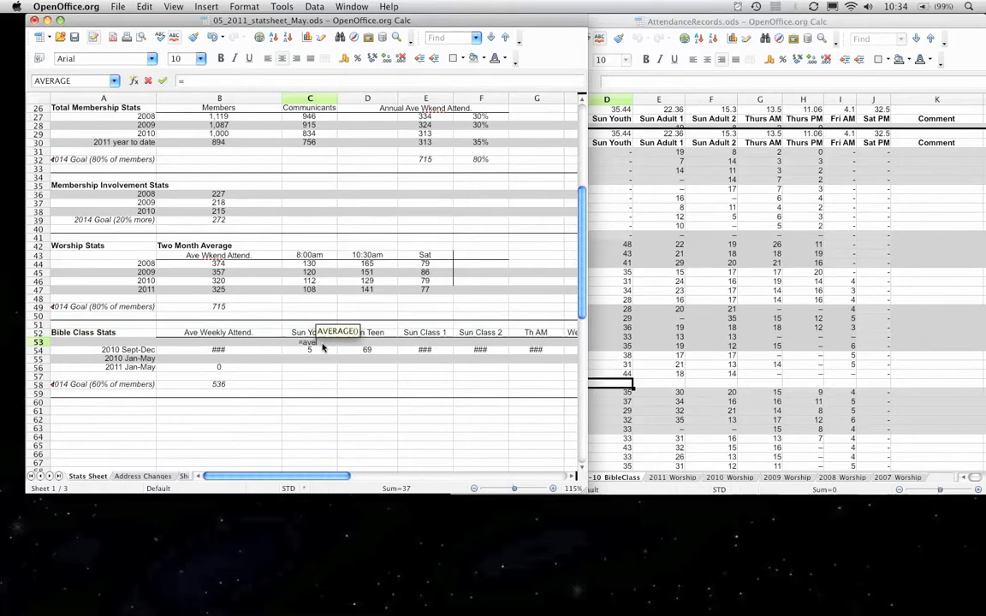
{"action": "key", "text": "Return"}
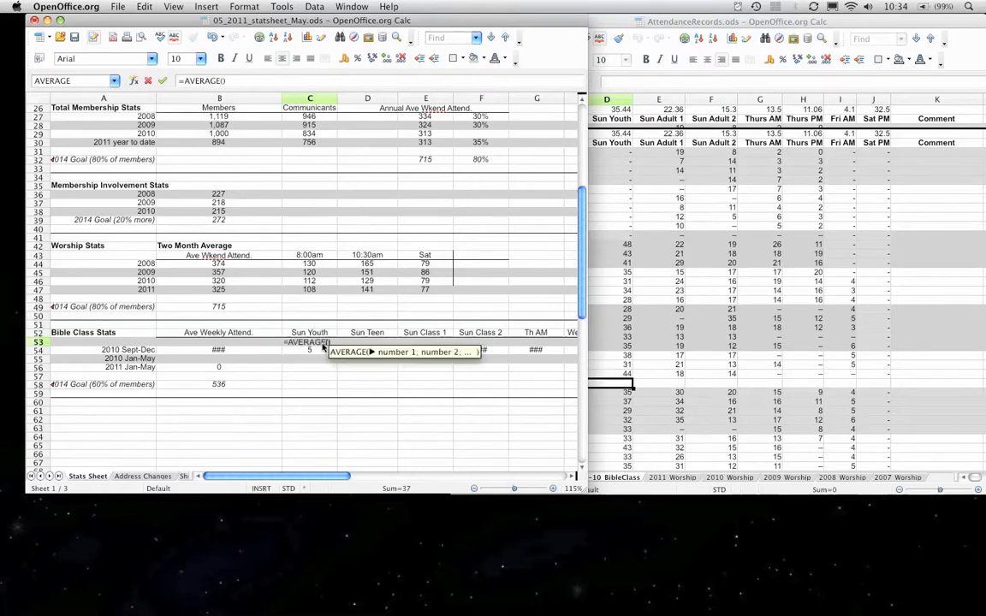
{"action": "left_click", "coordinate": [659, 207]}
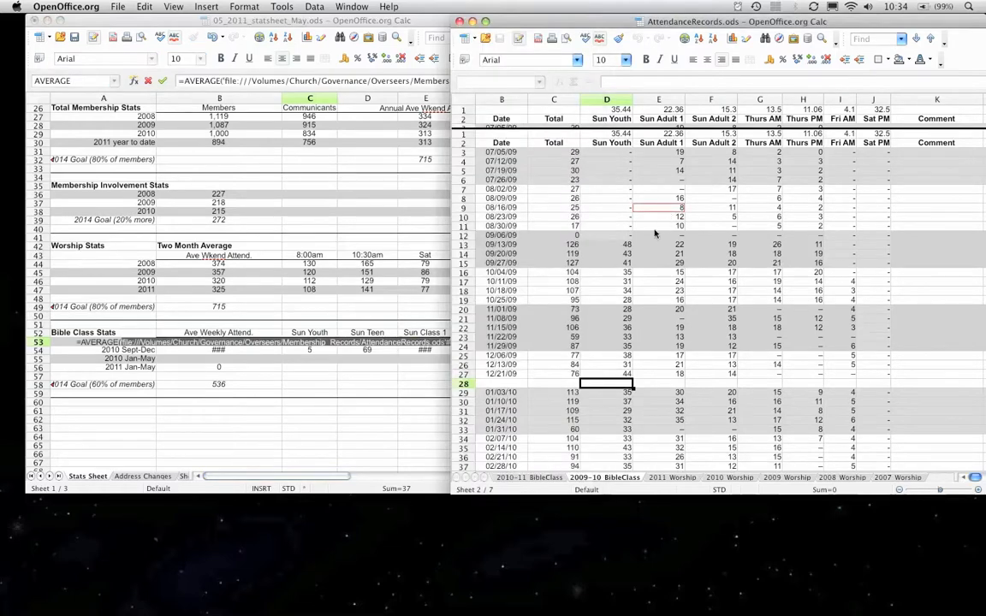
{"action": "left_click_drag", "start_coordinate": [622, 245], "coordinate": [618, 347]}
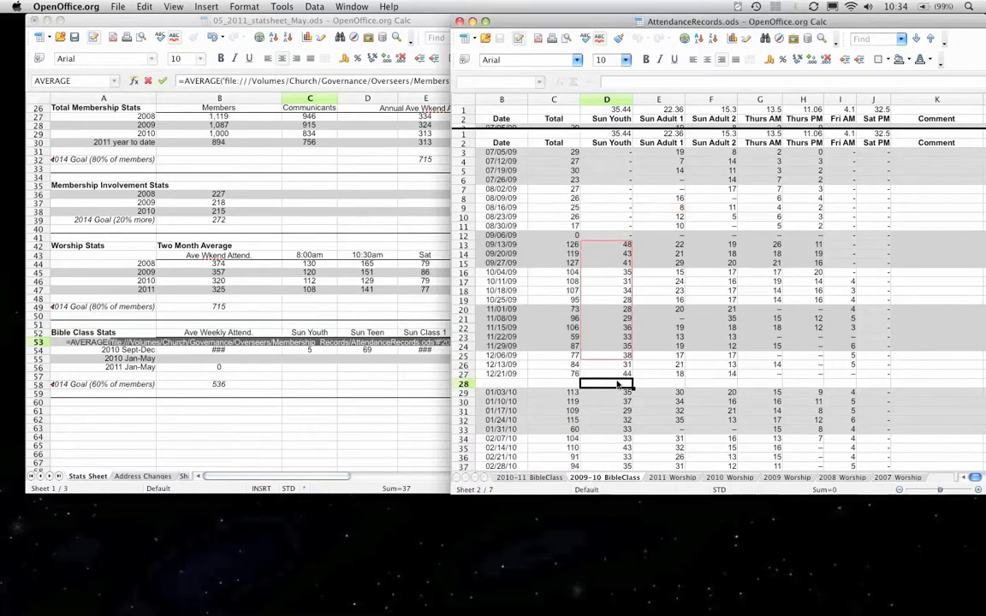
{"action": "left_click_drag", "start_coordinate": [619, 384], "coordinate": [618, 374]}
{"action": "key", "text": "Return"}
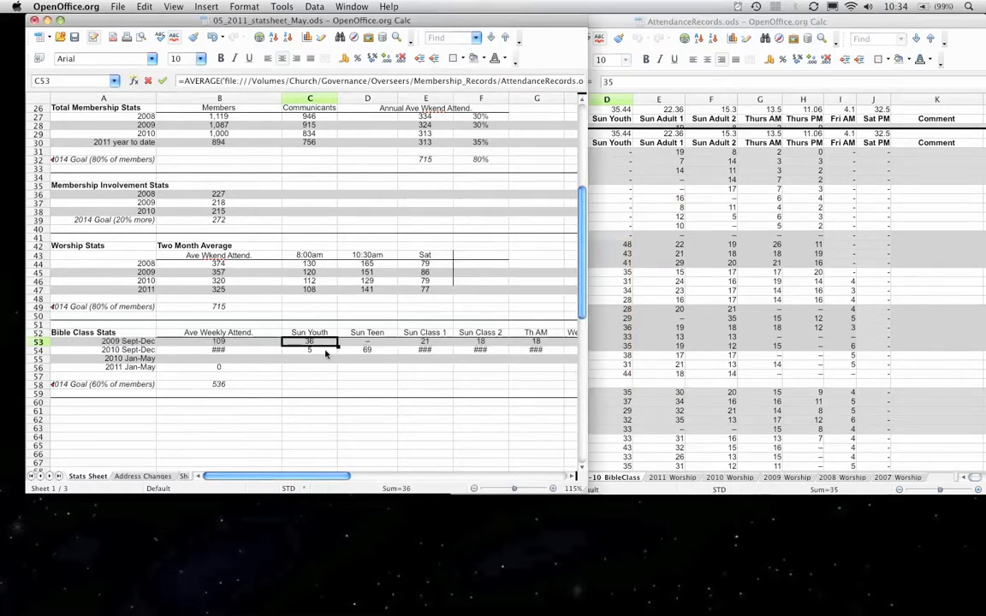
- Replace the 2009 Sept-Dec Sun Class 1 value with an AVERAGE formula over the 2009-10 BibleClass Sun Adult 1 attendance from 09/13/09 through 12/21/09
{"action": "left_click", "coordinate": [371, 342]}
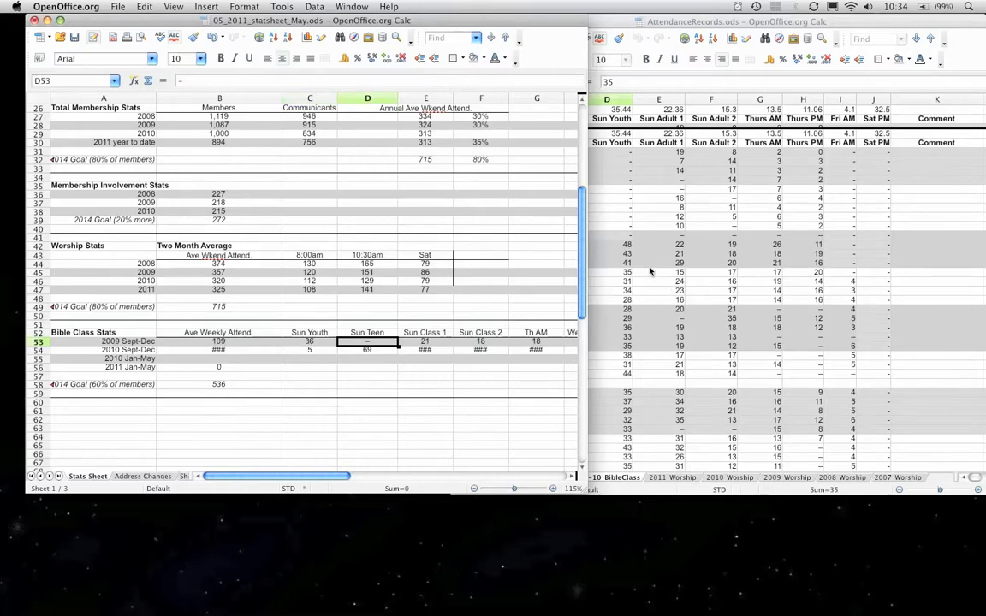
{"action": "left_click", "coordinate": [422, 343]}
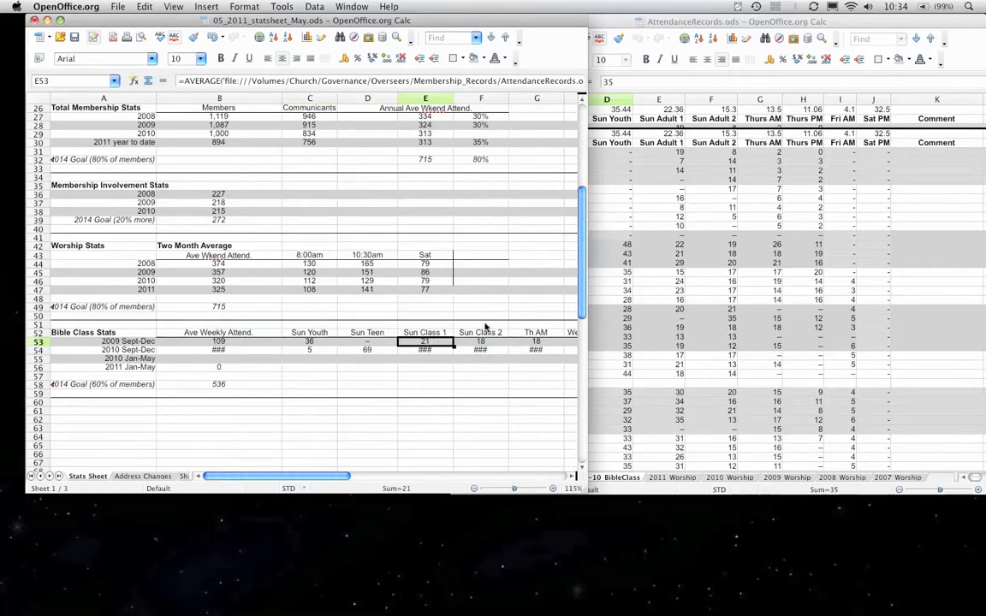
{"action": "type", "text": "=ave"}
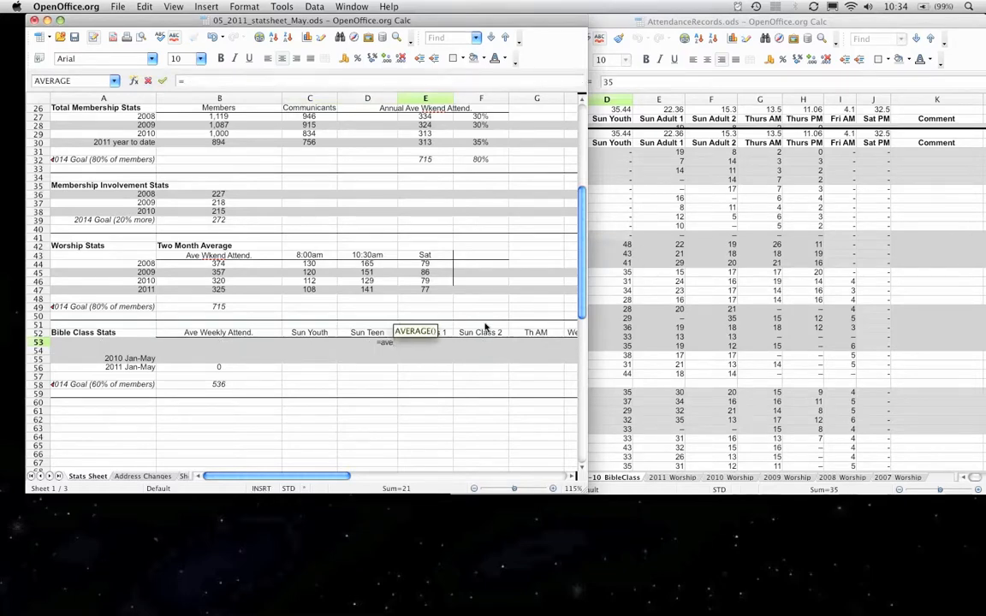
{"action": "key", "text": "Return"}
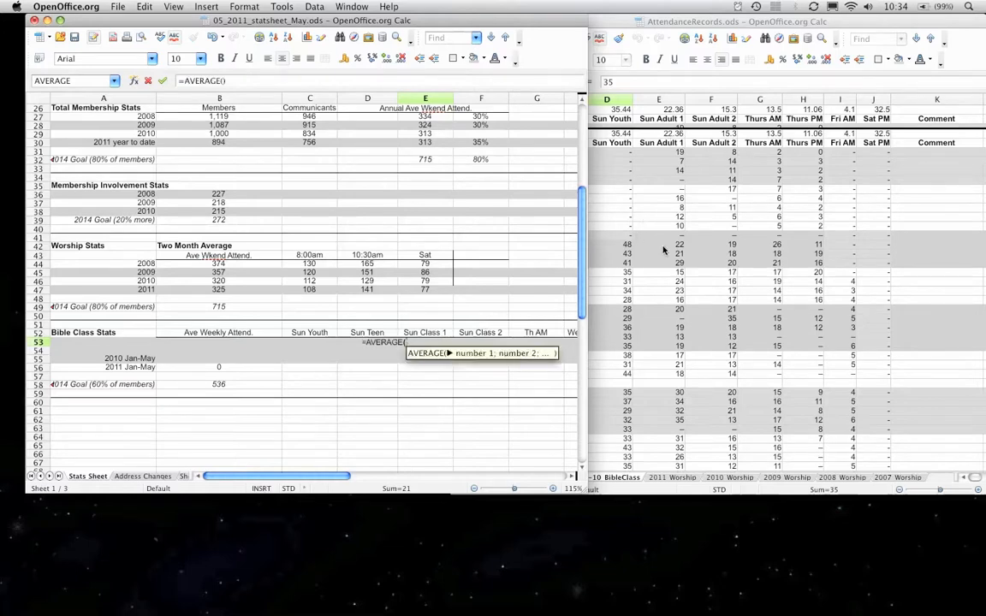
{"action": "left_click", "coordinate": [664, 249]}
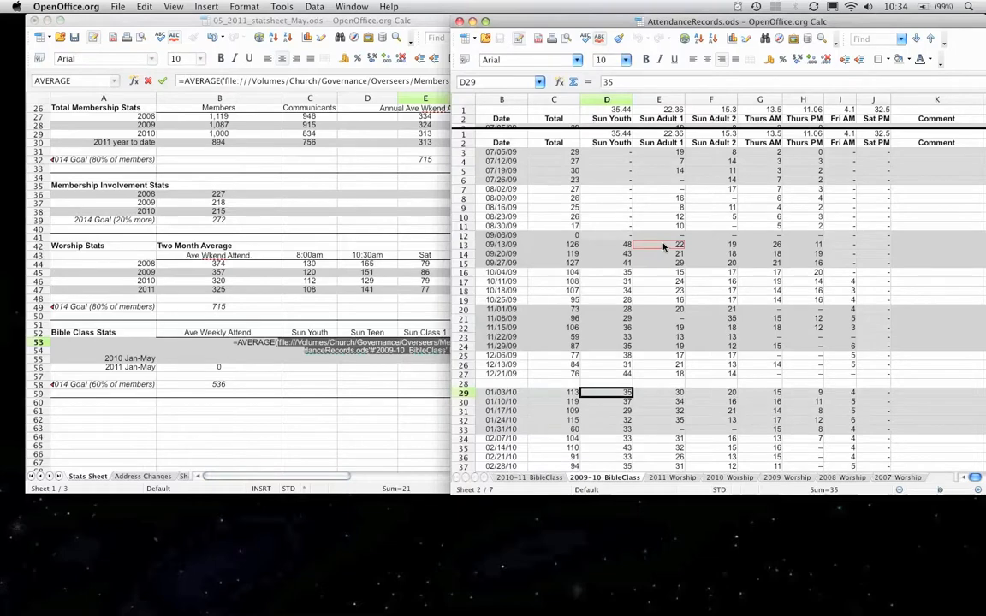
{"action": "left_click_drag", "start_coordinate": [663, 248], "coordinate": [670, 377]}
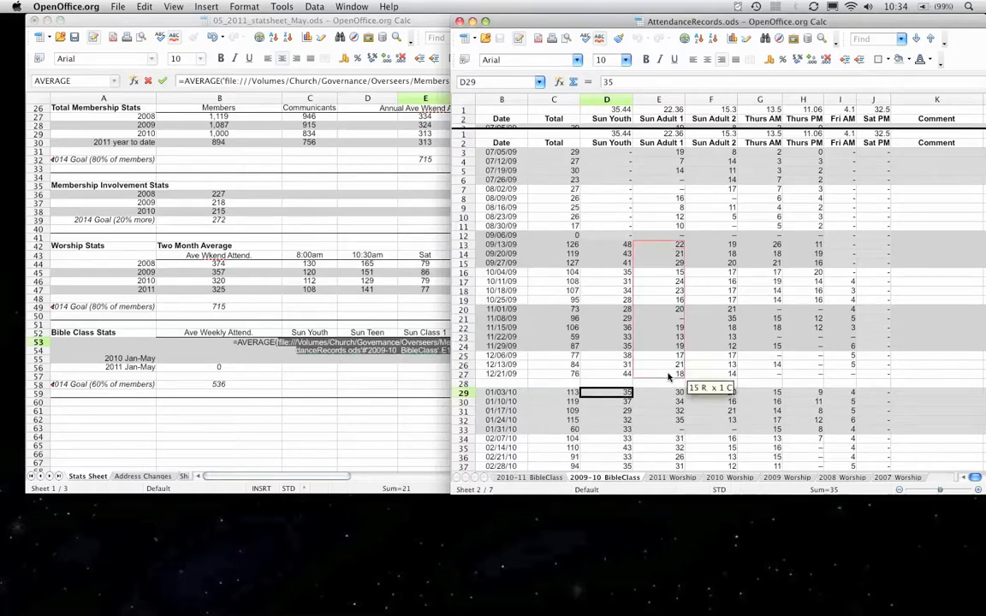
{"action": "key", "text": "Return"}
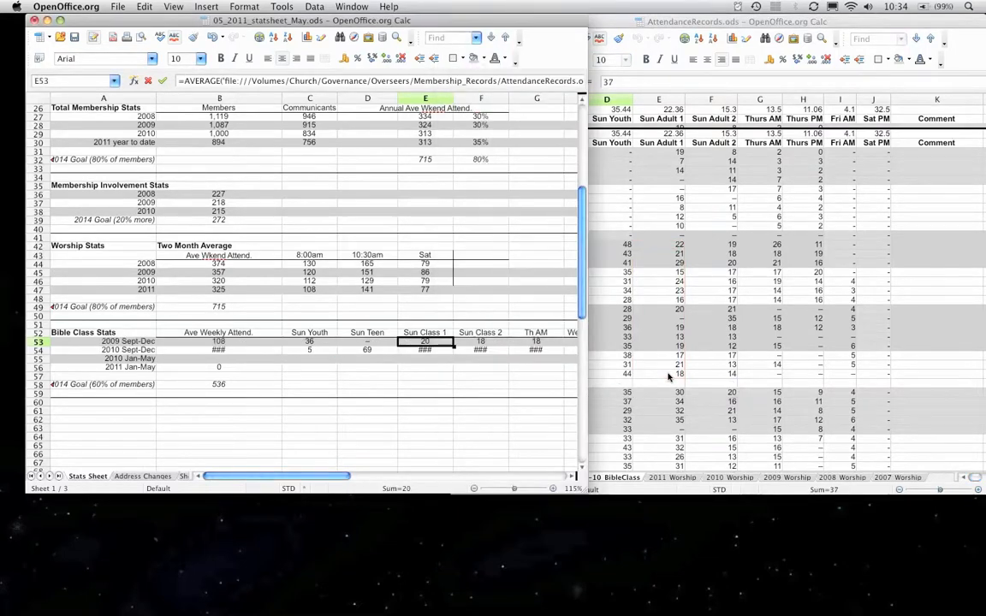
- Replace the 2009 Sept-Dec Sun Class 2 value with an AVERAGE formula over the 2009-10 BibleClass Sun Adult 2 attendance from 09/13/09 through 12/21/09
{"action": "left_click", "coordinate": [483, 341]}
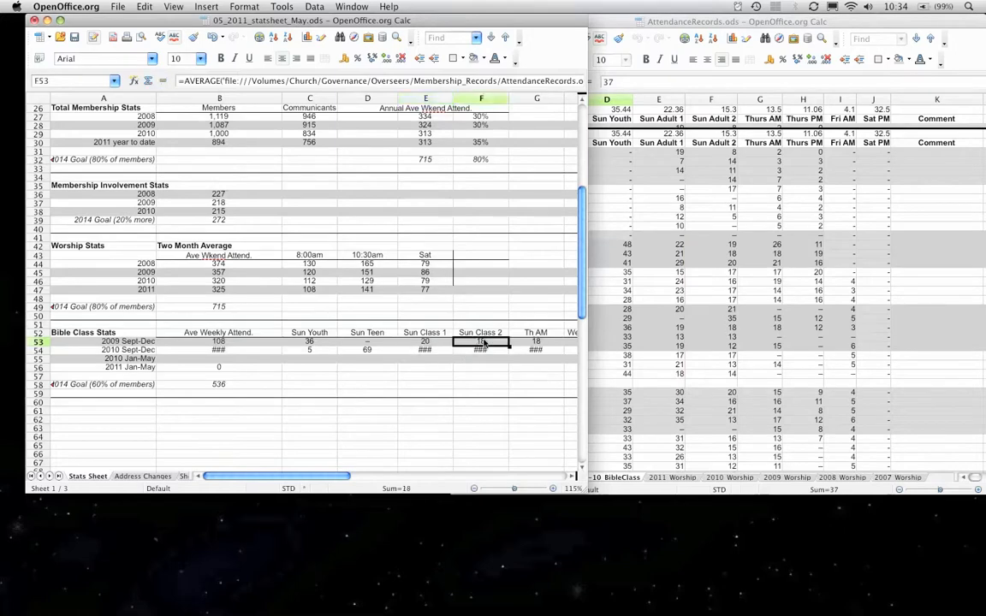
{"action": "type", "text": "=ave"}
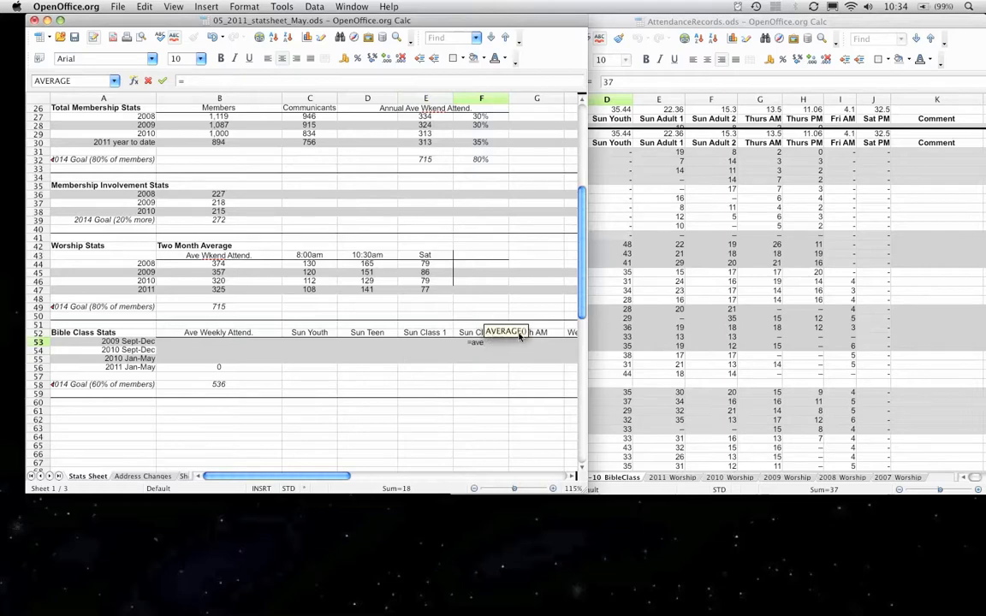
{"action": "key", "text": "Return"}
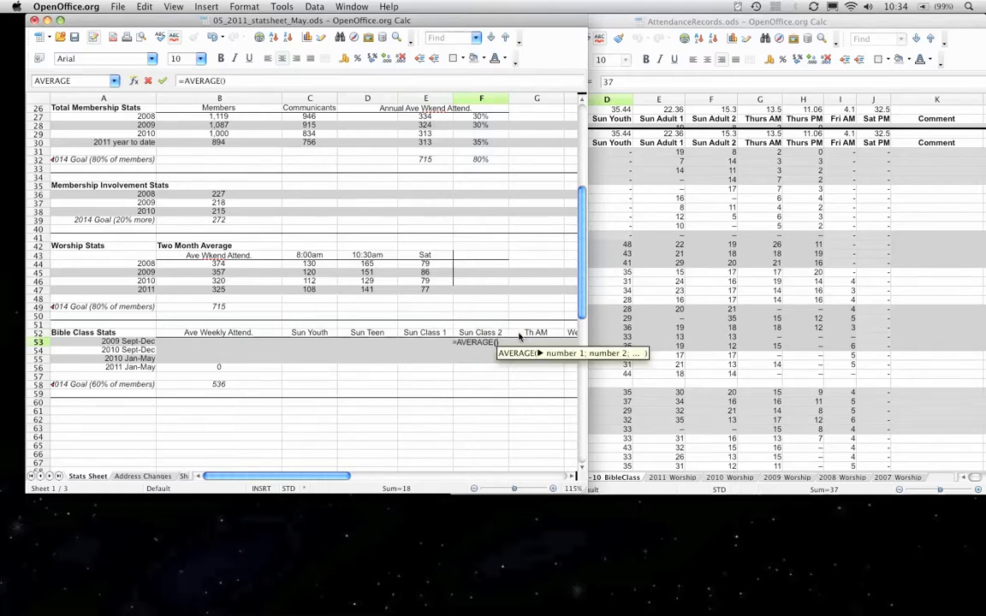
{"action": "left_click", "coordinate": [726, 247]}
{"action": "left_click_drag", "start_coordinate": [729, 246], "coordinate": [723, 376]}
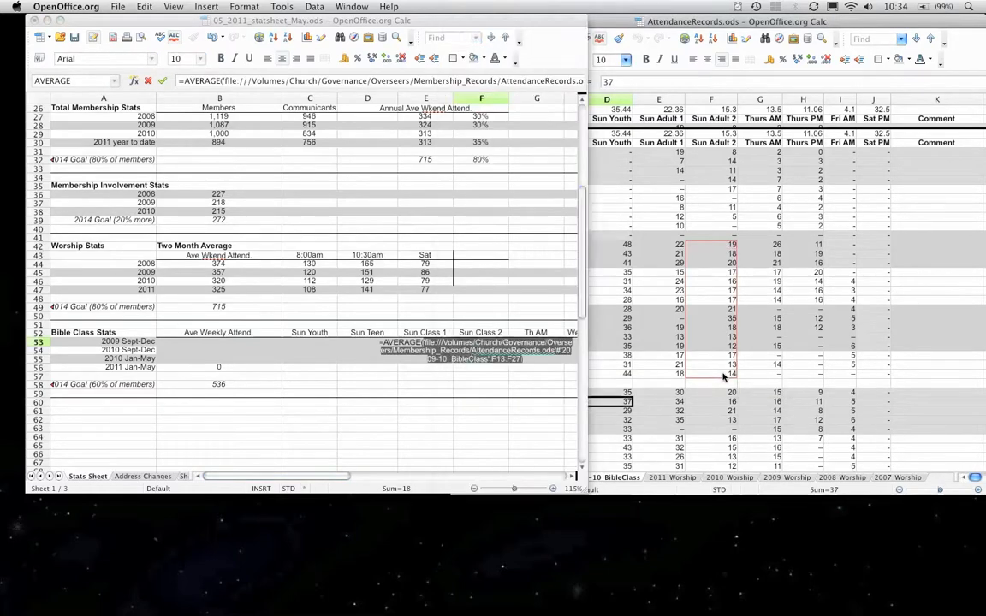
{"action": "key", "text": "Return"}
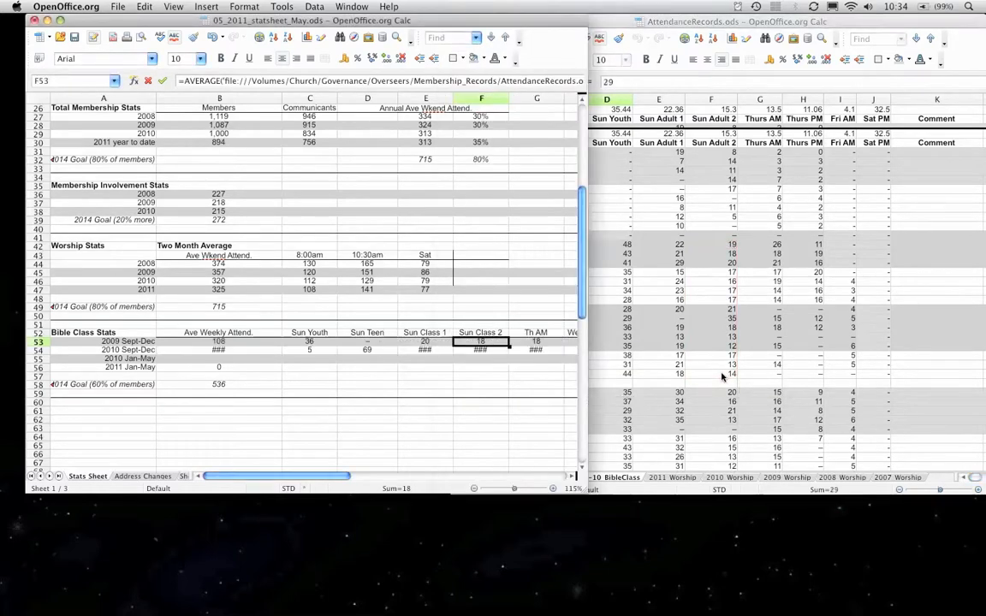
- Replace the 2009 Sept-Dec Th AM value with an AVERAGE formula over the 2009-10 BibleClass Thurs AM attendance from 09/13/09 through 12/21/09
{"action": "left_click", "coordinate": [545, 344]}
{"action": "type", "text": "=ave"}
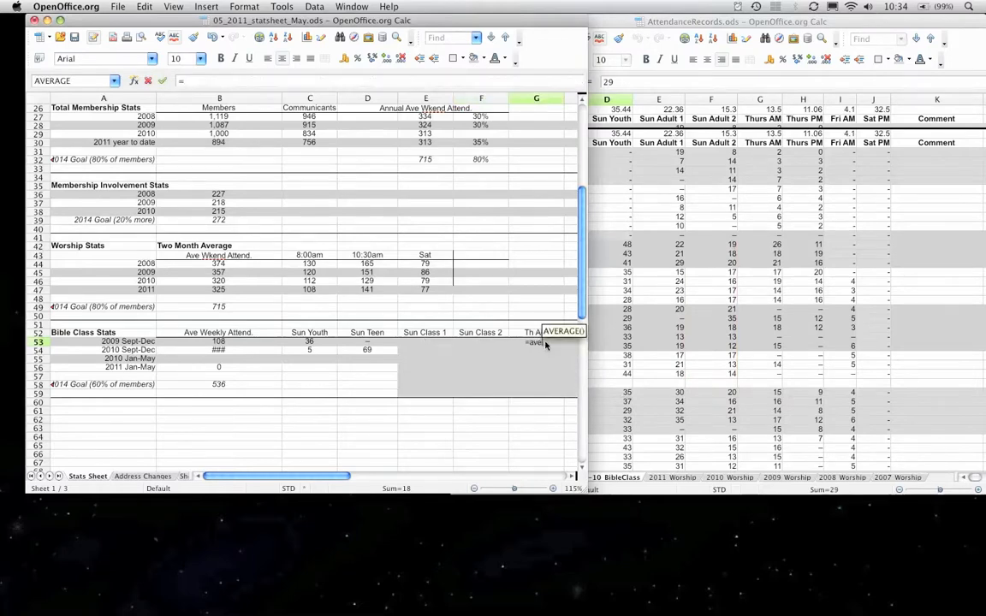
{"action": "key", "text": "Return"}
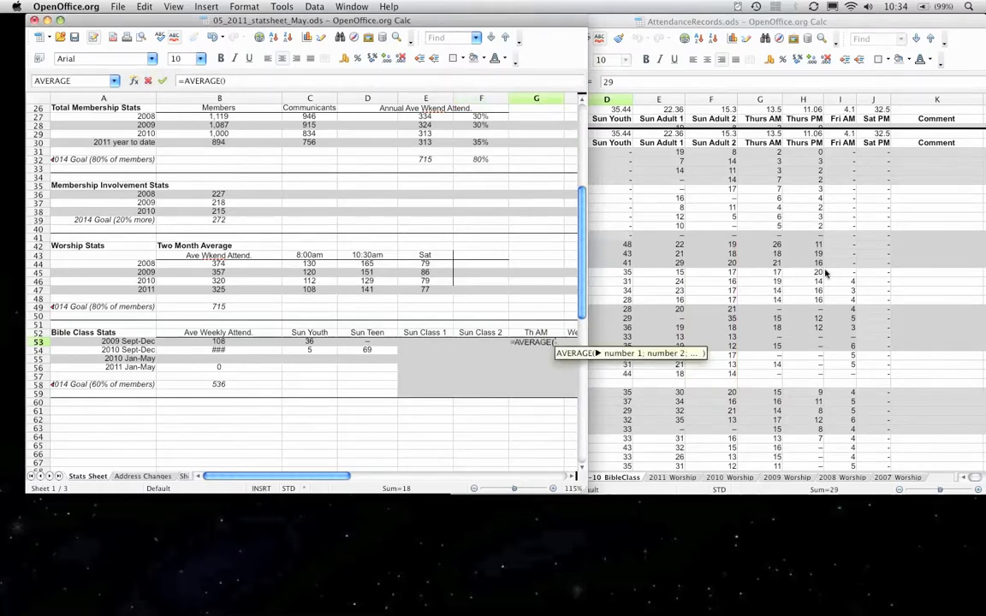
{"action": "left_click", "coordinate": [762, 246]}
{"action": "left_click_drag", "start_coordinate": [765, 252], "coordinate": [766, 374]}
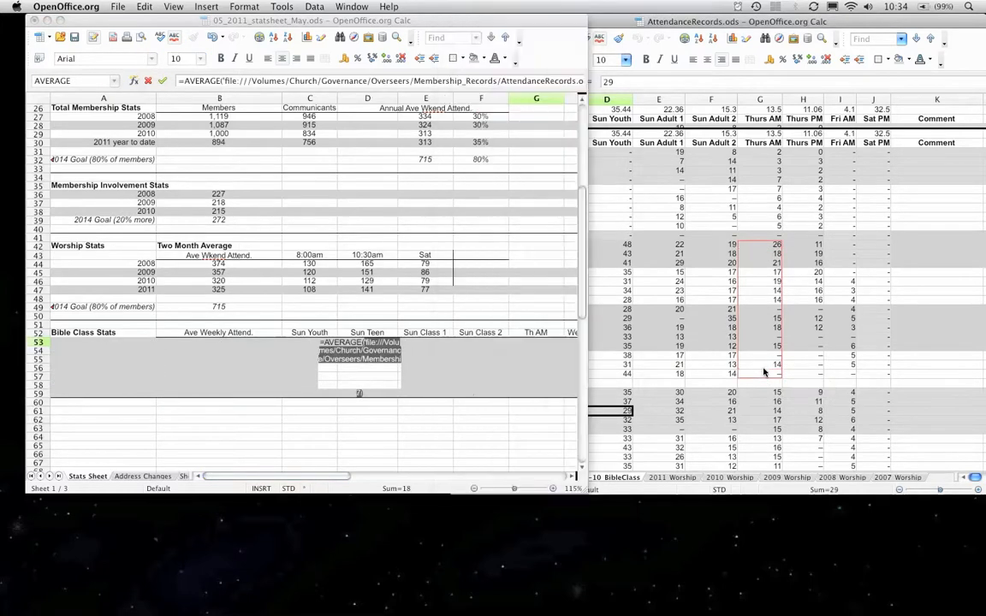
{"action": "key", "text": "Return"}
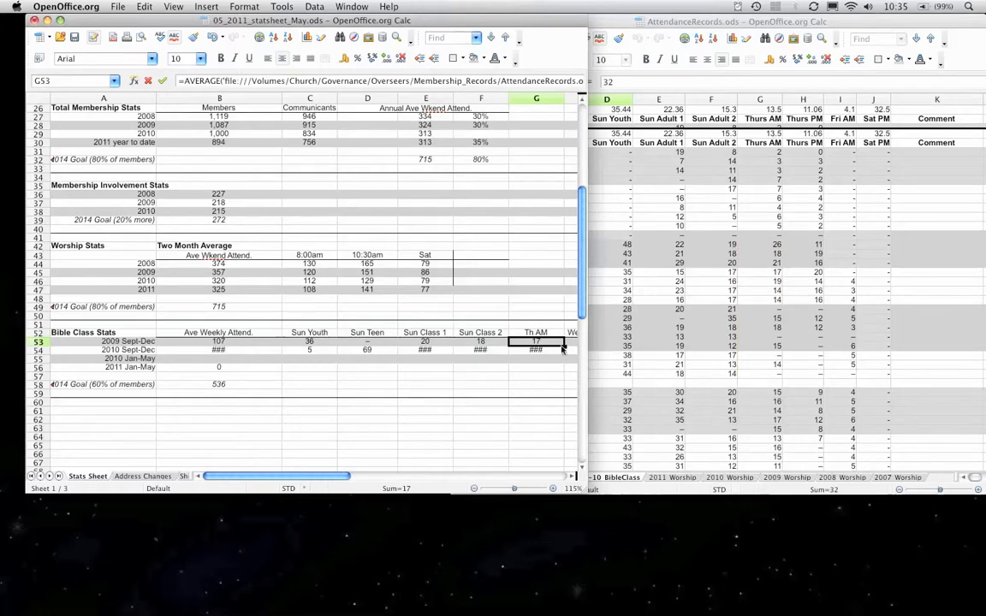
- Replace the 2009 Sept-Dec Wed/Th PM value with an AVERAGE formula over the 2009-10 BibleClass Thurs PM attendance from 09/13/09 through 11/15/09
{"action": "left_click", "coordinate": [572, 477]}
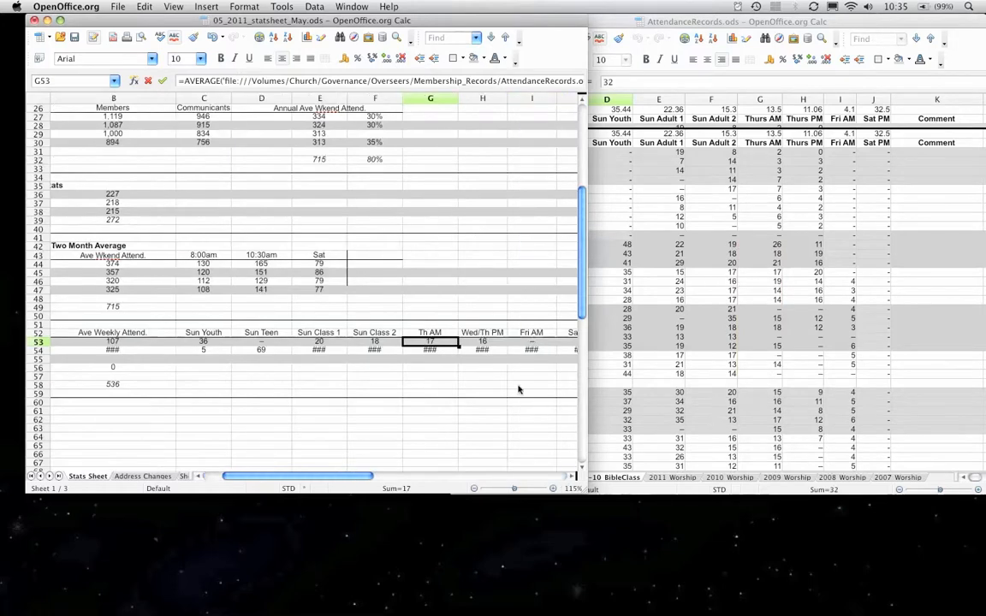
{"action": "left_click", "coordinate": [482, 342]}
{"action": "type", "text": "=ave"}
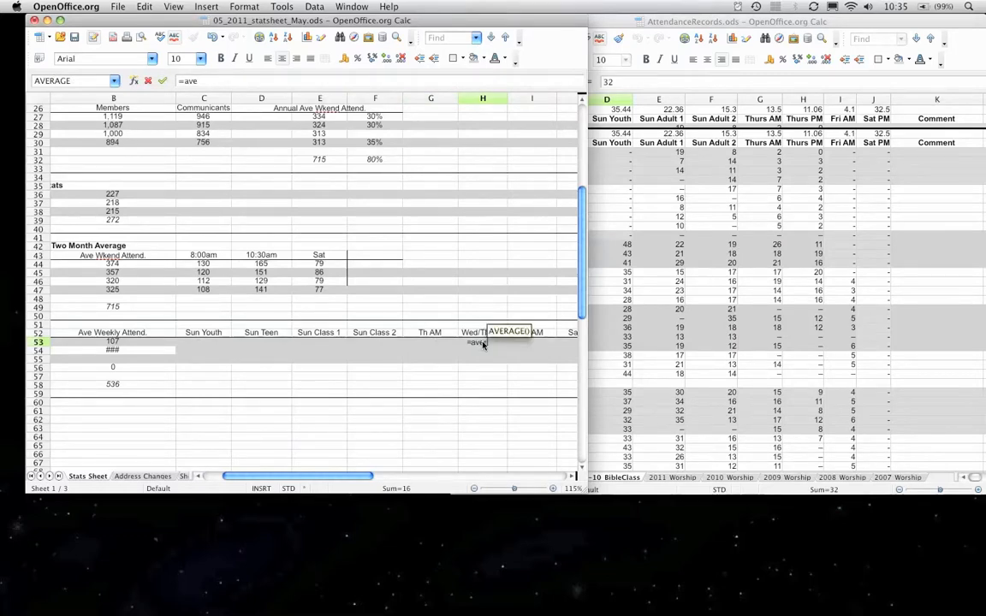
{"action": "key", "text": "Return"}
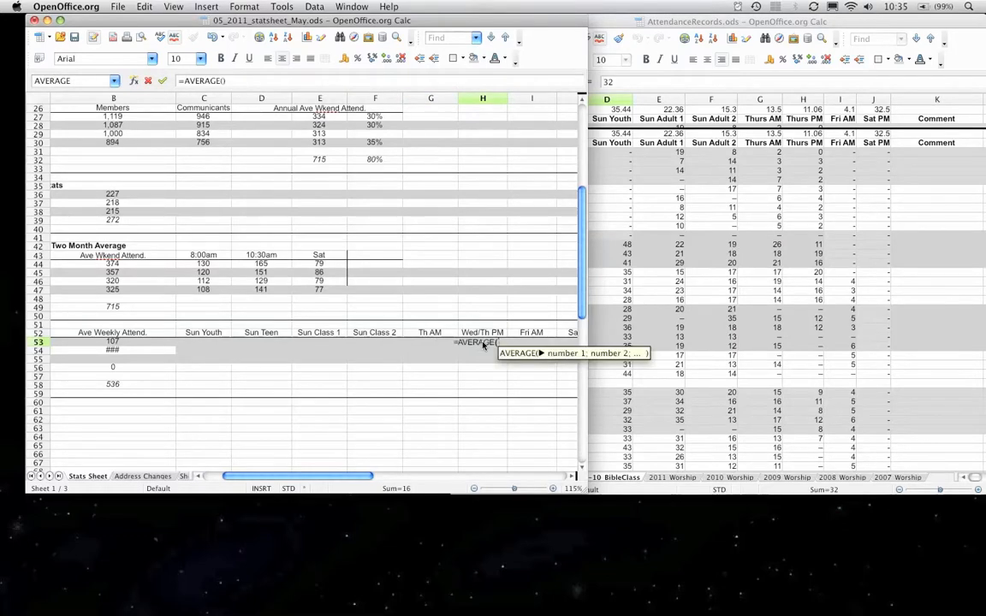
{"action": "left_click", "coordinate": [805, 244]}
{"action": "left_click_drag", "start_coordinate": [808, 333], "coordinate": [805, 333]}
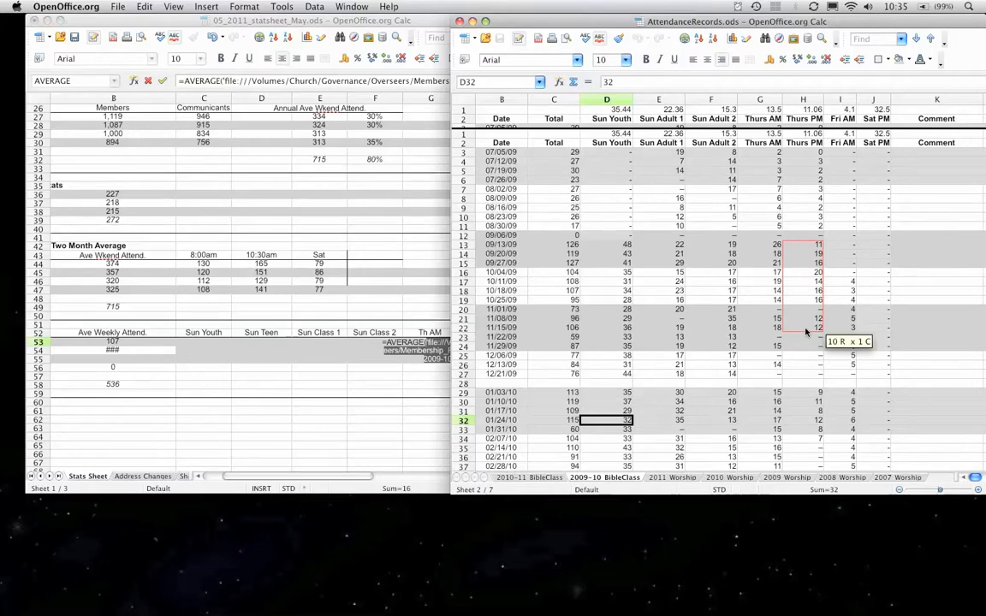
{"action": "left_click_drag", "start_coordinate": [806, 333], "coordinate": [806, 333]}
{"action": "key", "text": "Return"}
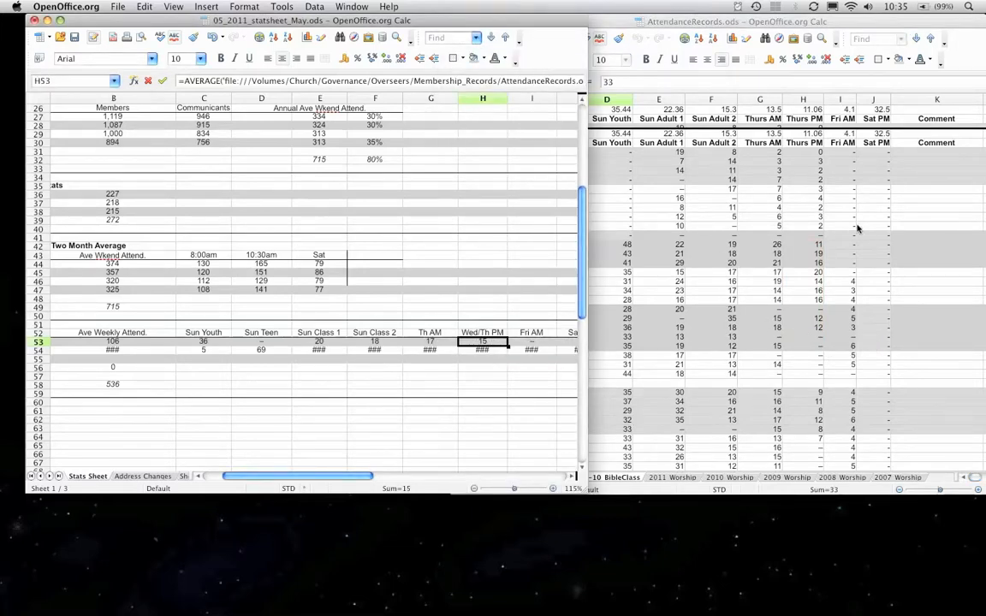
- Enter an AVERAGE formula for 2009 Sept-Dec Fri AM over the 2009-10 BibleClass Fri AM attendance from 09/13/09 through 12/21/09
{"action": "left_click", "coordinate": [550, 343]}
{"action": "type", "text": "=AVERAGE("}
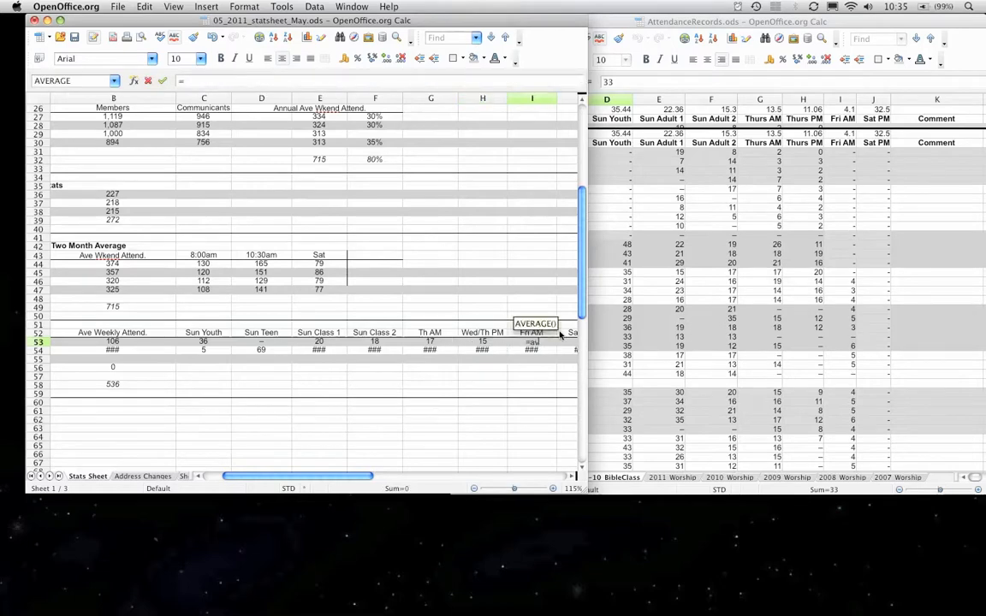
{"action": "left_click", "coordinate": [848, 250]}
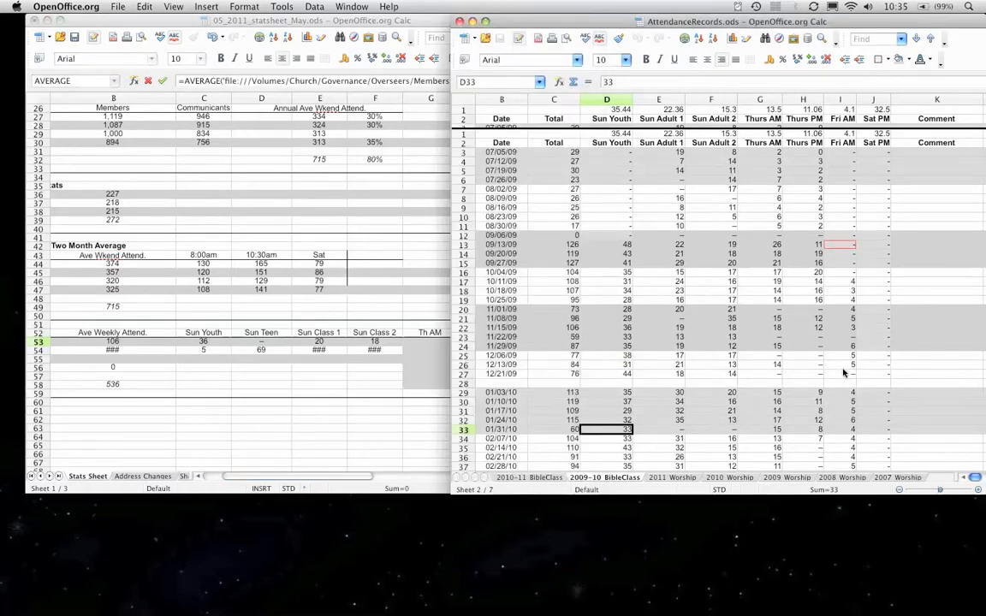
{"action": "left_click_drag", "start_coordinate": [842, 376], "coordinate": [843, 377]}
{"action": "key", "text": "Return"}
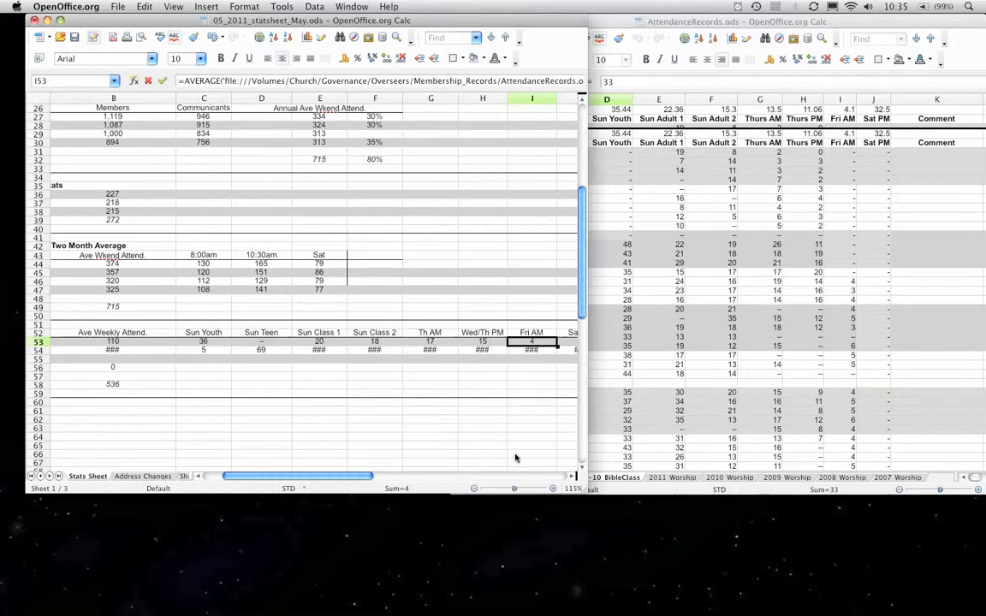
- Review the 2009 Sept-Dec row through the Sat PM column and check the formula in its Ave Weekly Attend. cell
{"action": "left_click", "coordinate": [569, 477]}
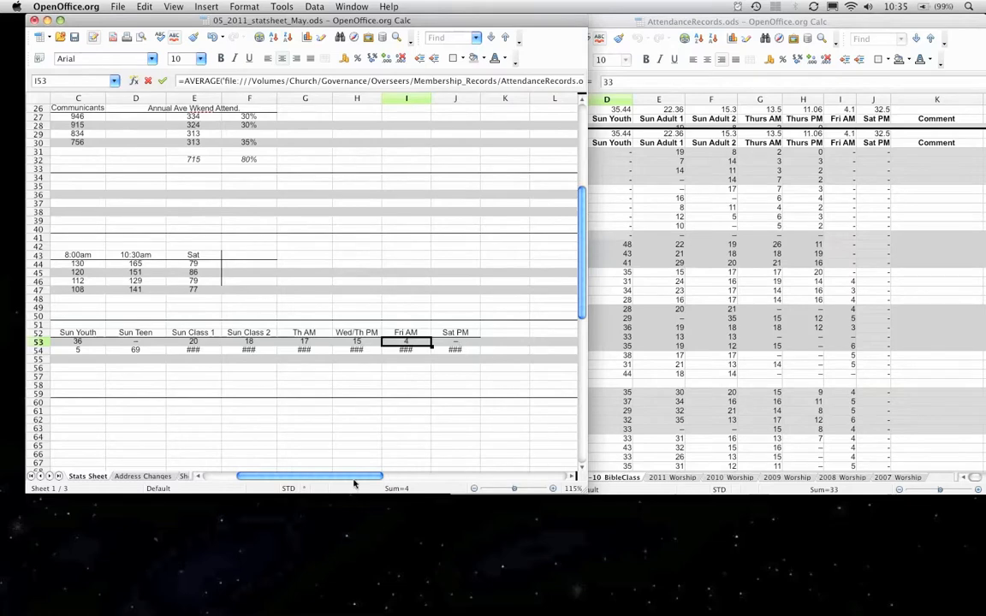
{"action": "left_click_drag", "start_coordinate": [334, 481], "coordinate": [300, 481]}
{"action": "left_click", "coordinate": [221, 342]}
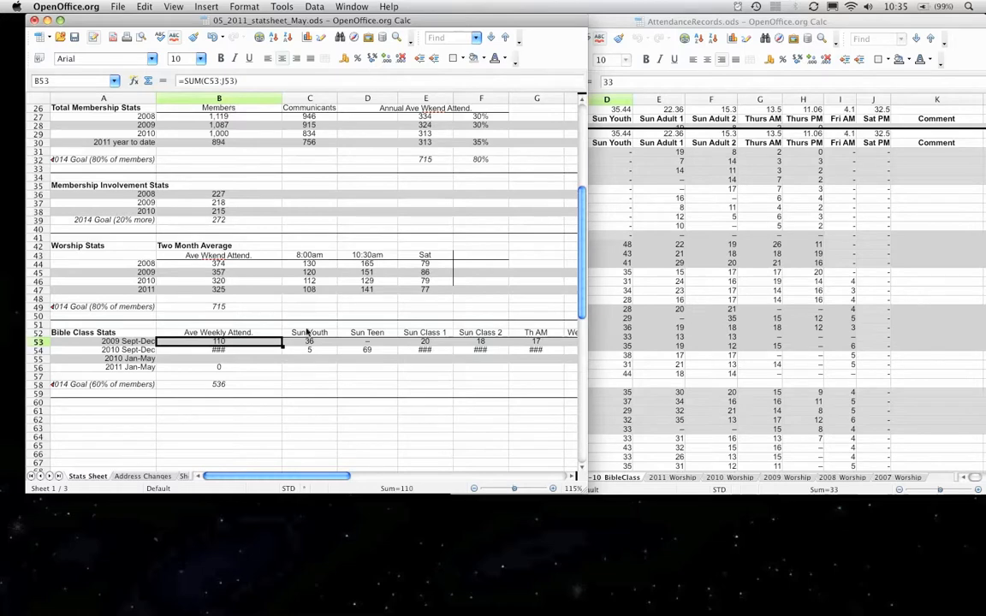
{"action": "scroll", "coordinate": [310, 434], "scroll_direction": "right", "scroll_amount": 2}
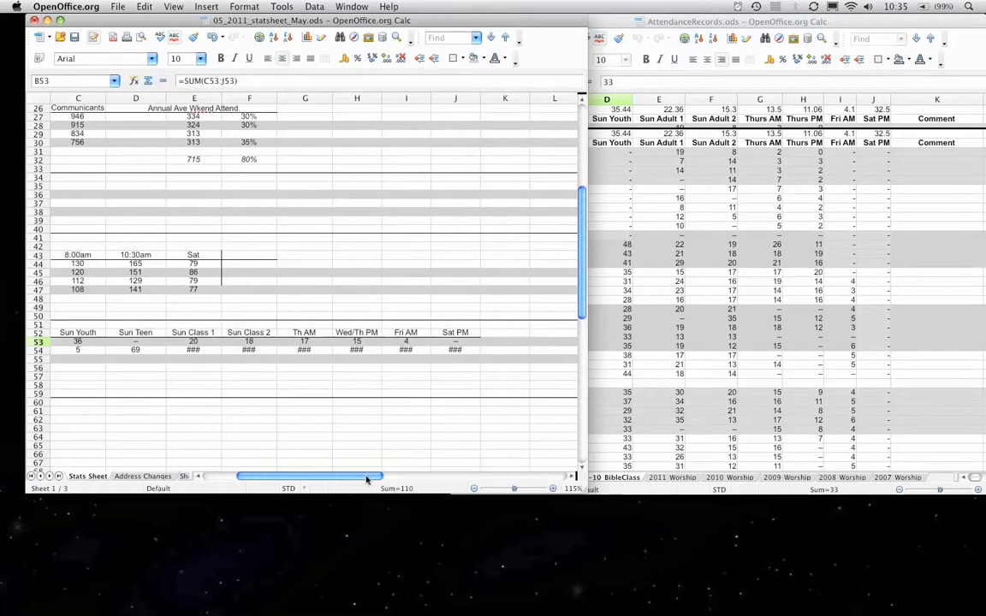
{"action": "left_click_drag", "start_coordinate": [367, 478], "coordinate": [292, 481]}
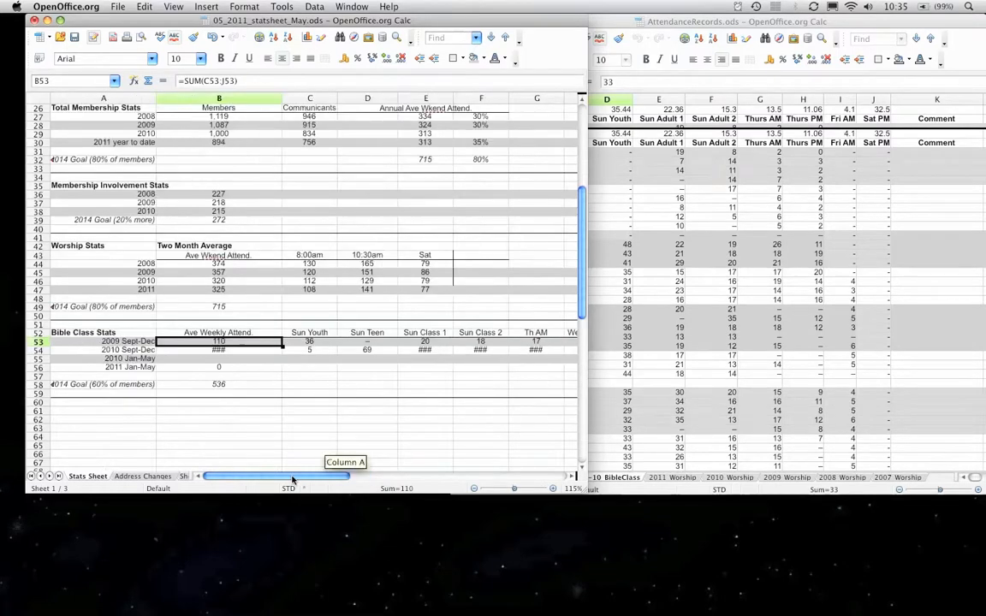
- Select the 2010 Sept-Dec Sun Youth cell, and show the September to December 2010 attendance on the 2010-11 BibleClass sheet of AttendanceRecords.ods
{"action": "left_click", "coordinate": [317, 351]}
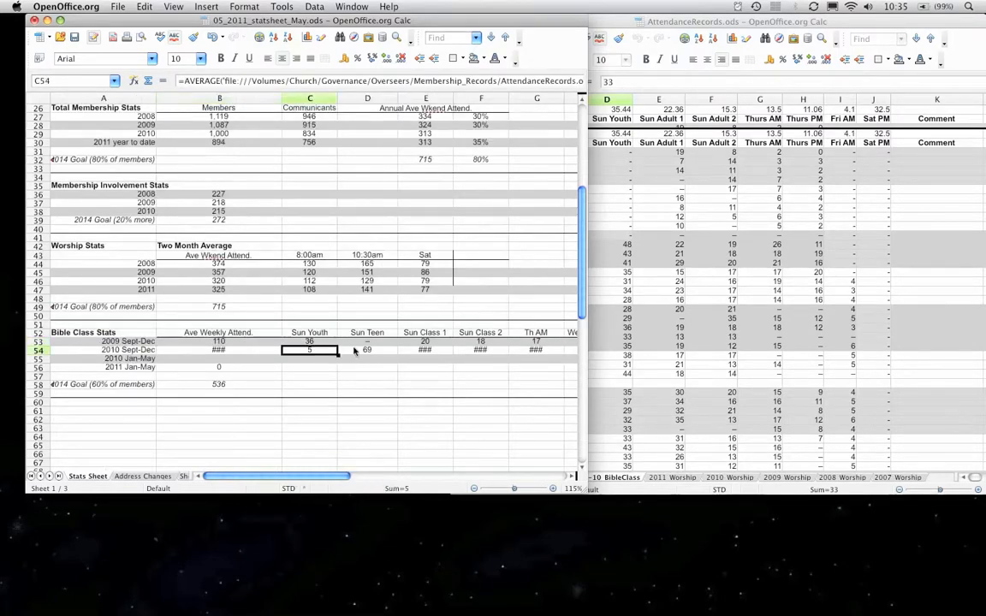
{"action": "left_click", "coordinate": [620, 423]}
{"action": "left_click", "coordinate": [614, 448]}
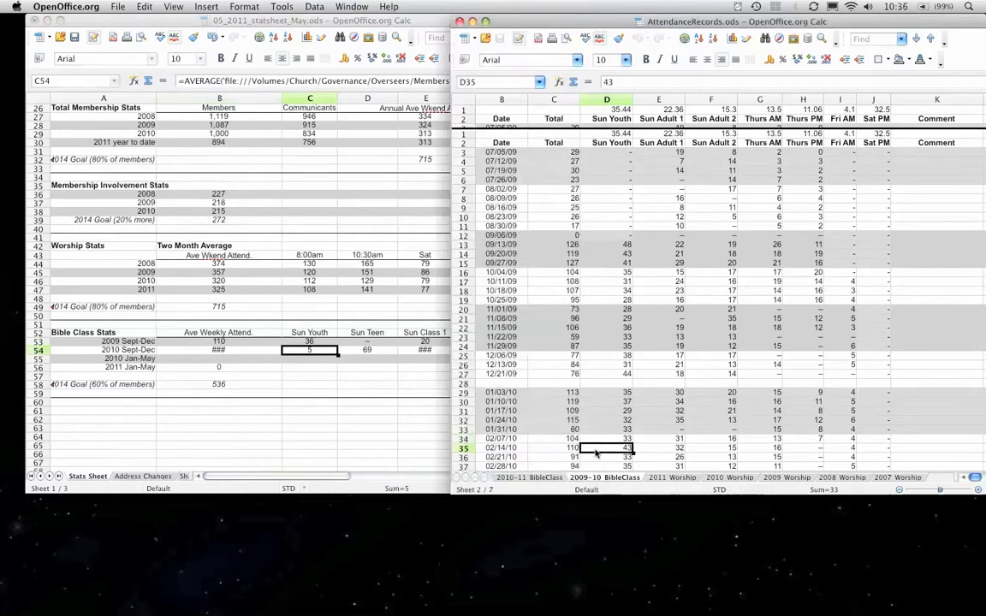
{"action": "left_click", "coordinate": [521, 482]}
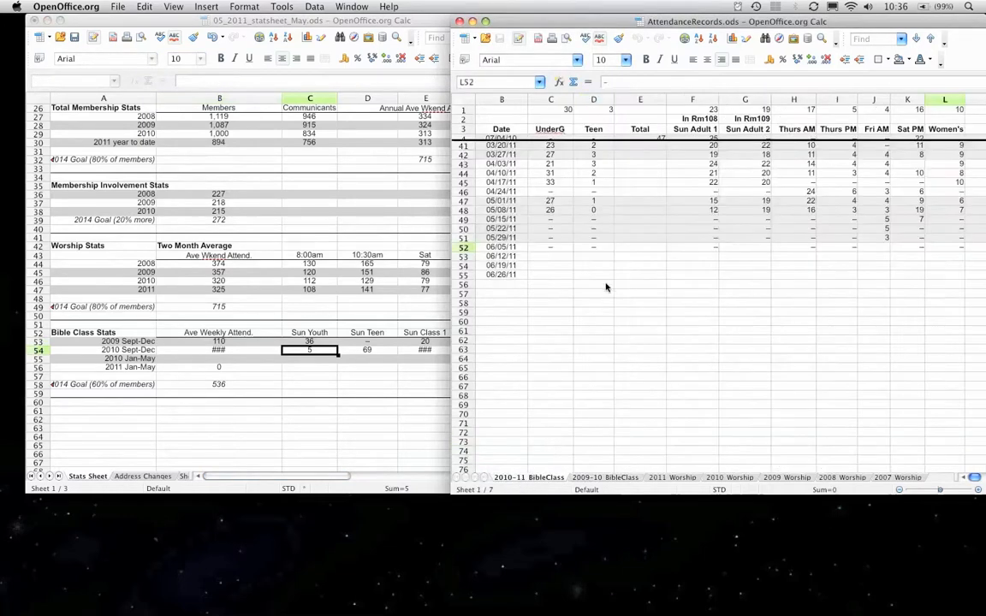
{"action": "scroll", "coordinate": [651, 269], "scroll_direction": "up", "scroll_amount": 5}
{"action": "scroll", "coordinate": [650, 269], "scroll_direction": "up", "scroll_amount": 8}
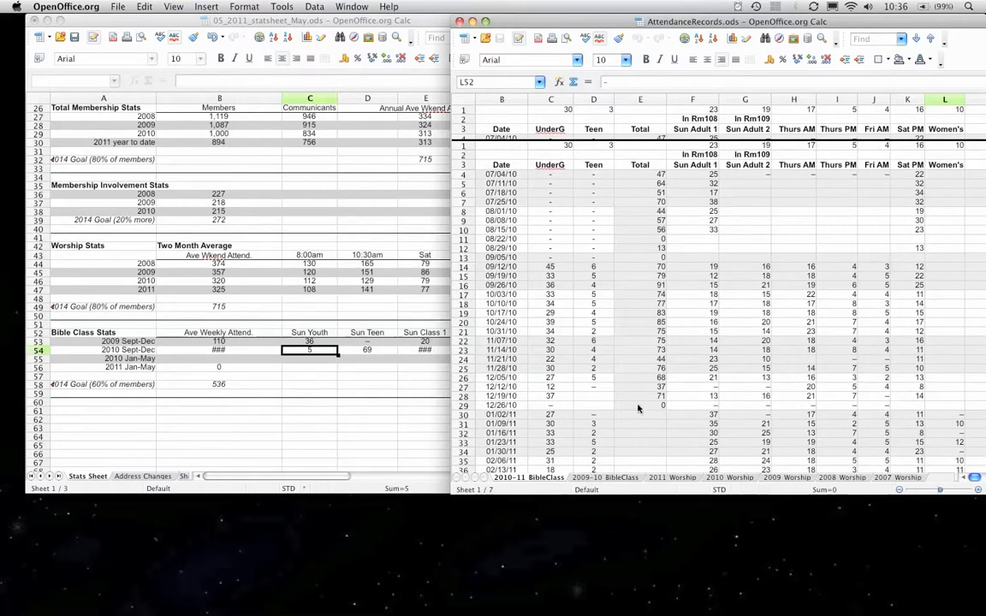
{"action": "left_click", "coordinate": [591, 407]}
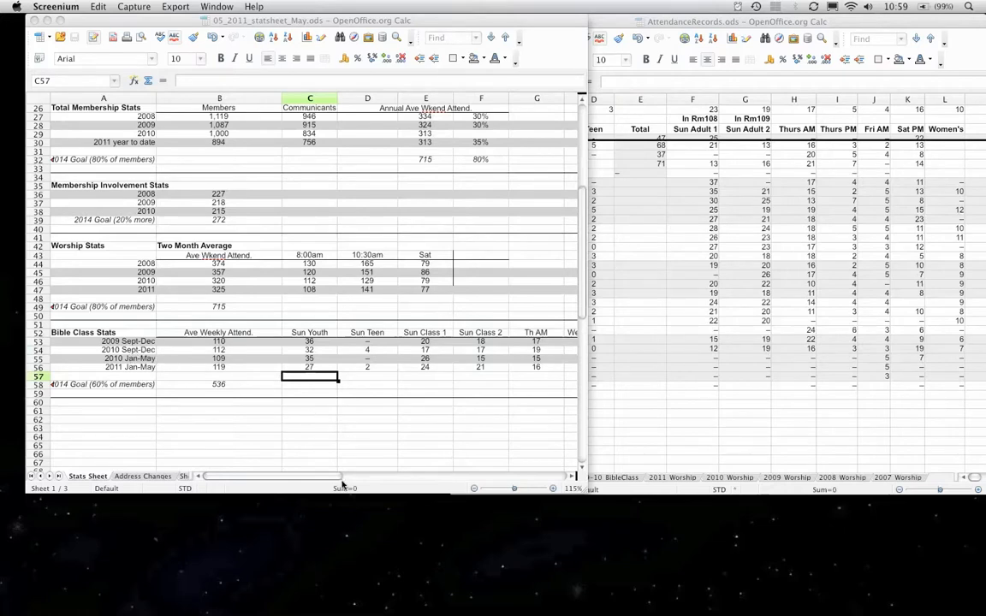
- Review the Bible Class Stats through the Women's column and check the formulas for the 2011 Jan-May weekly attendance and the 2014 goal
{"action": "left_click", "coordinate": [572, 477]}
{"action": "left_click", "coordinate": [572, 476]}
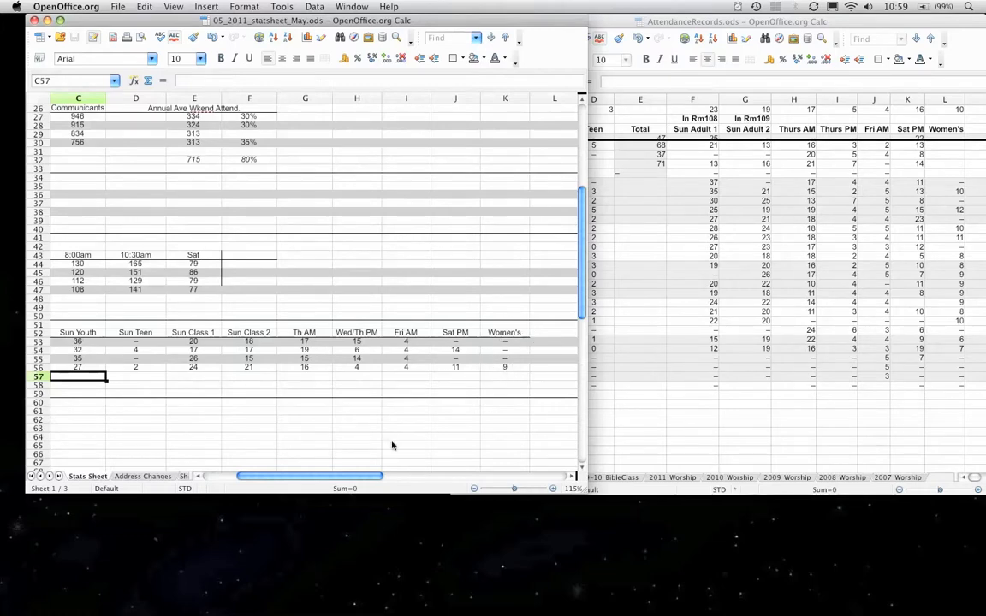
{"action": "left_click", "coordinate": [214, 477]}
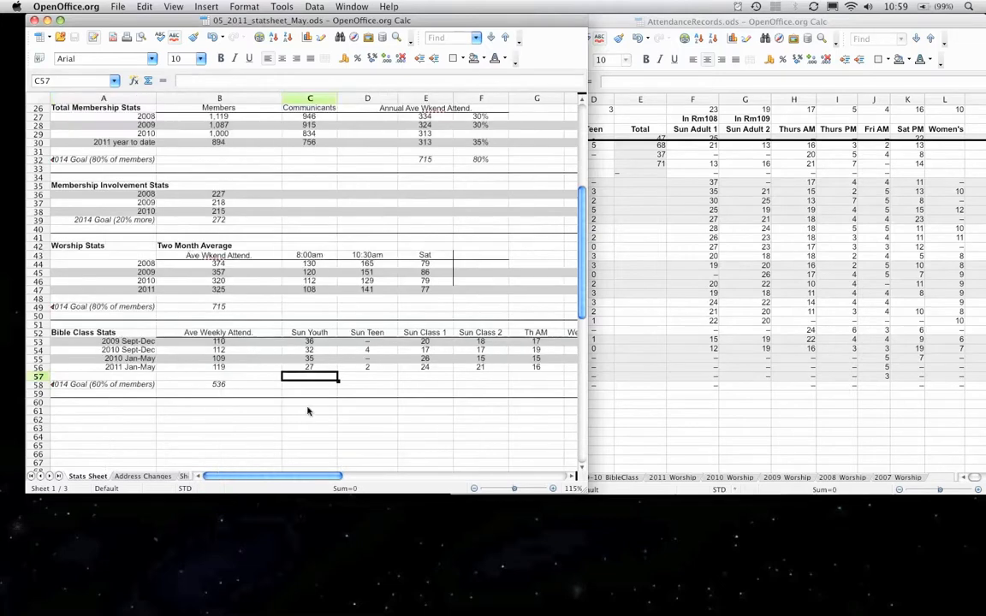
{"action": "left_click", "coordinate": [225, 368]}
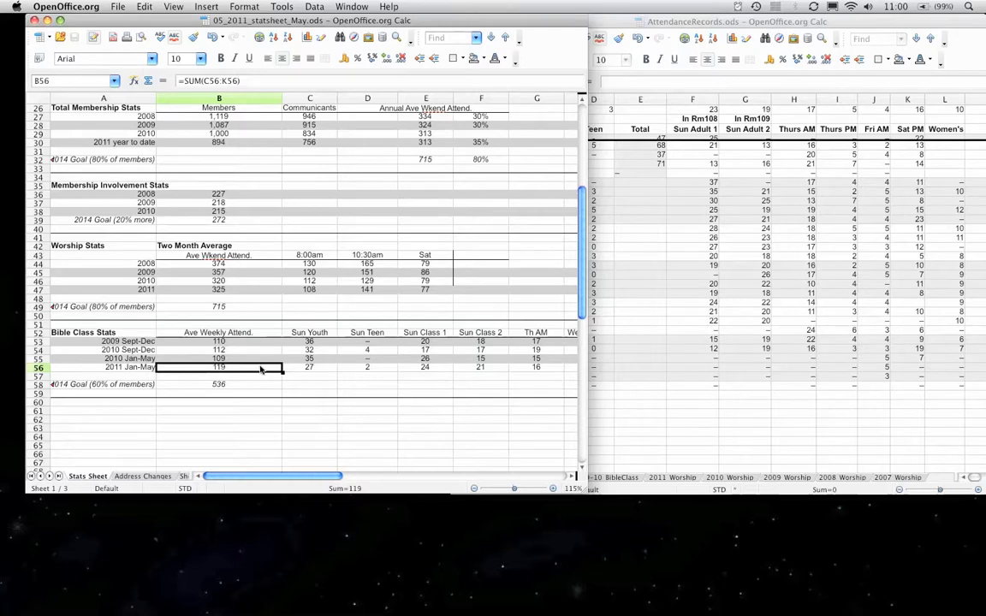
{"action": "left_click", "coordinate": [226, 386]}
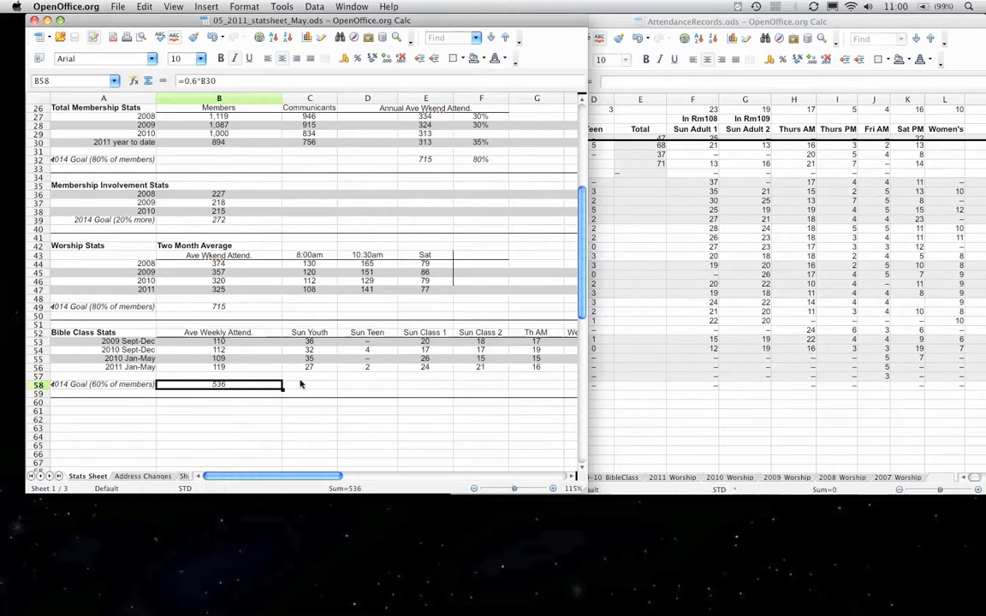
- Review the Stats Sheet from the bottom back up to its beginning, view the Address Changes sheet, and return to the Stats Sheet
{"action": "scroll", "coordinate": [299, 383], "scroll_direction": "down", "scroll_amount": 2}
{"action": "scroll", "coordinate": [300, 384], "scroll_direction": "up", "scroll_amount": 2}
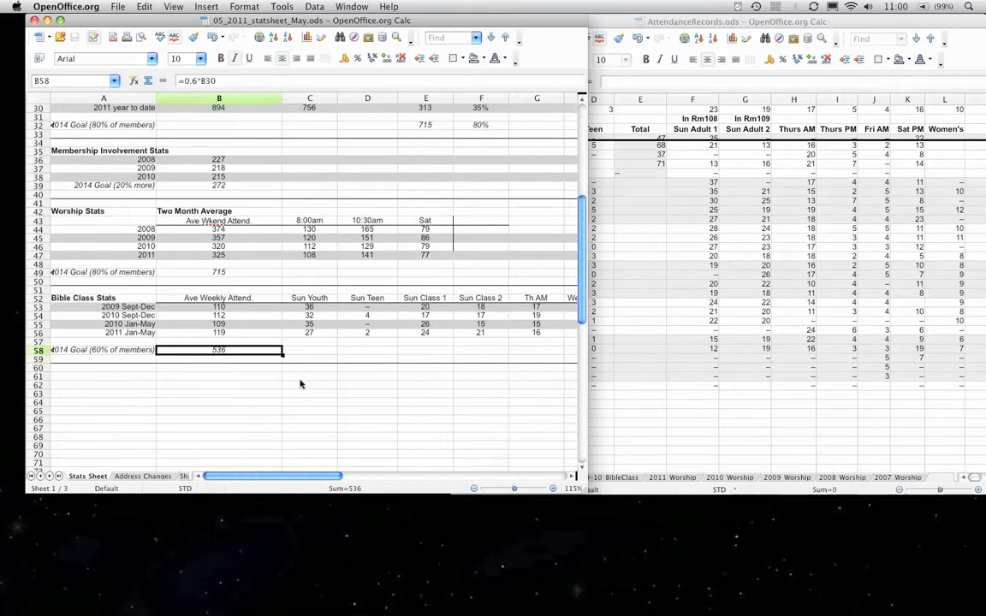
{"action": "scroll", "coordinate": [300, 384], "scroll_direction": "up", "scroll_amount": 8}
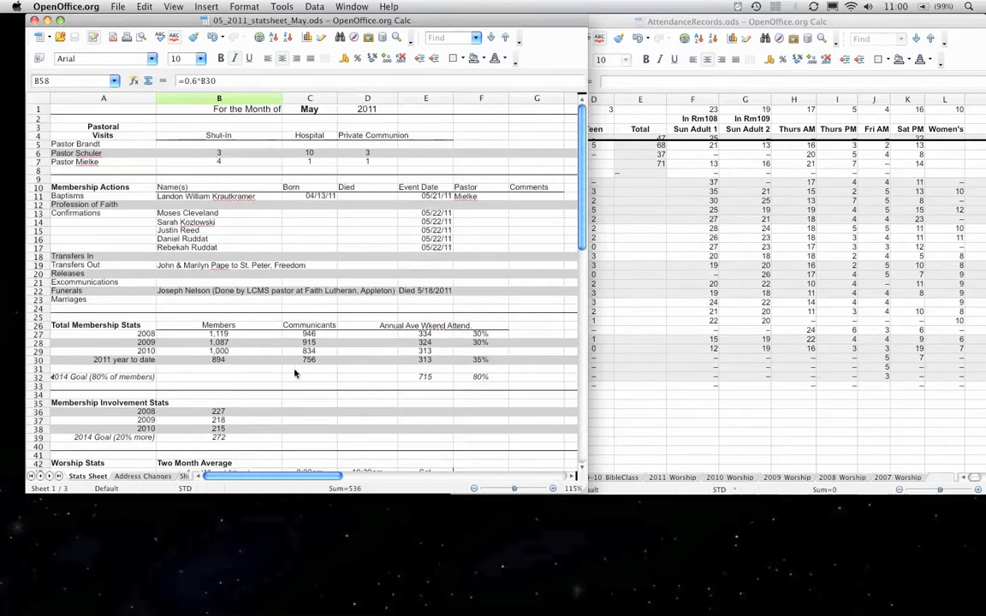
{"action": "left_click", "coordinate": [144, 476]}
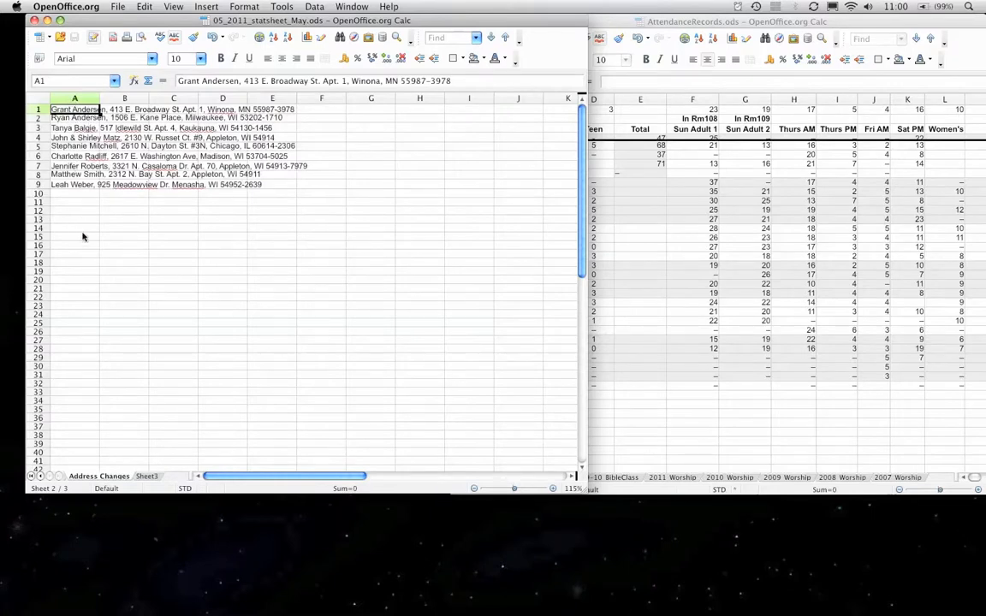
{"action": "left_click", "coordinate": [43, 478]}
{"action": "left_click", "coordinate": [87, 476]}
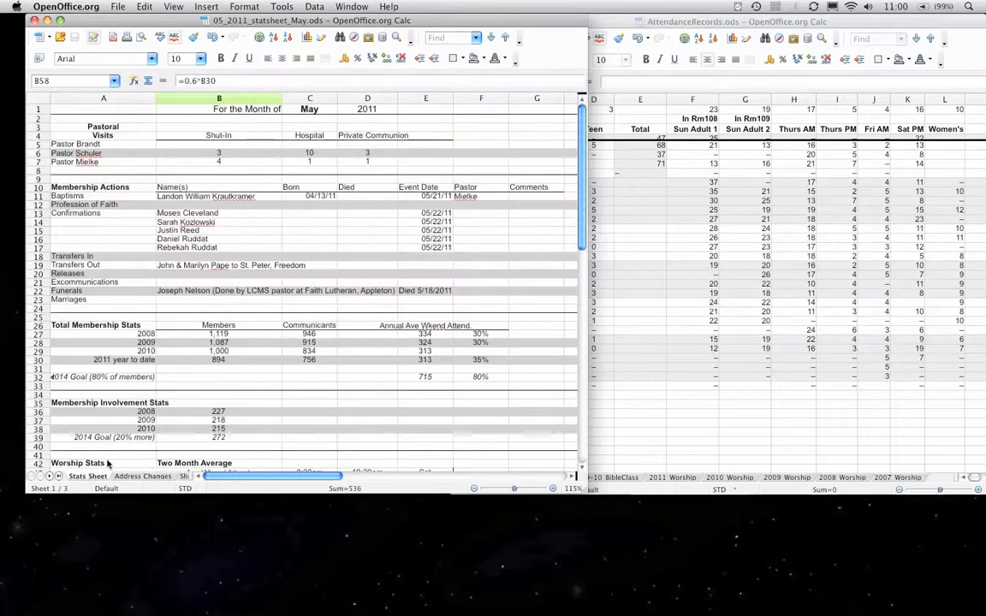